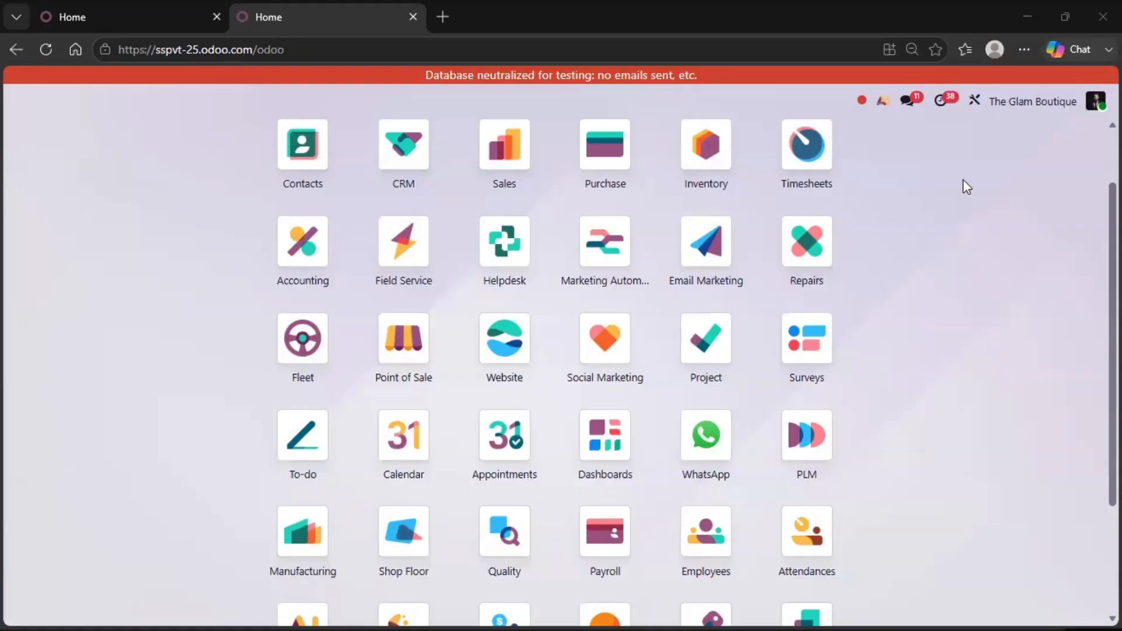
Look through the installed apps and check which companies the company switcher offers.
{"action": "scroll", "coordinate": [909, 404], "scroll_direction": "down", "scroll_amount": 3}
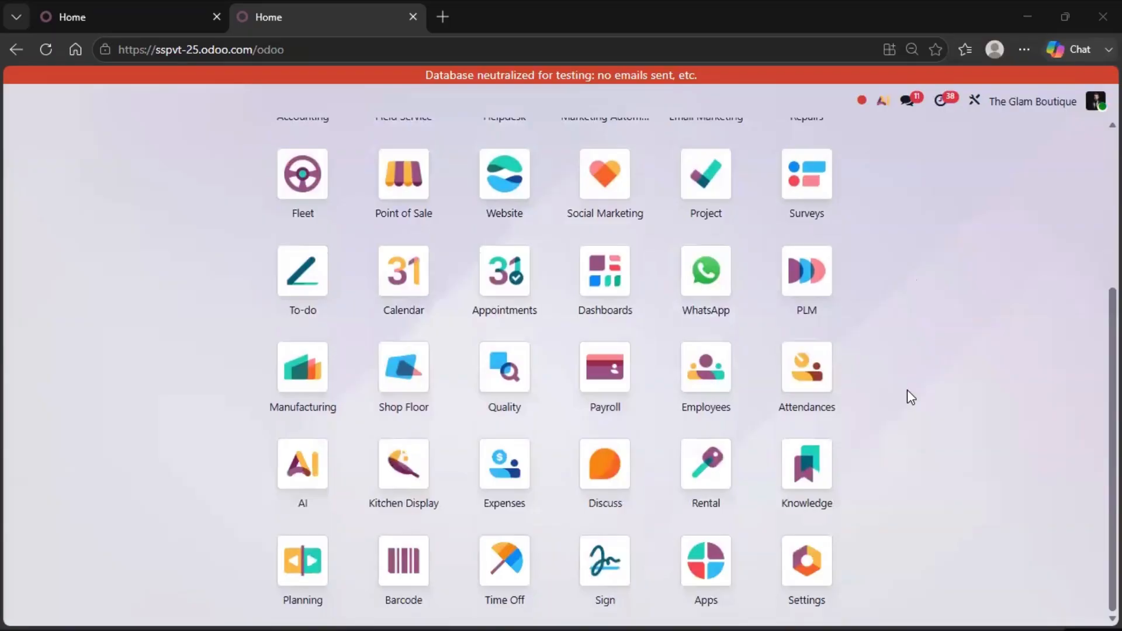
{"action": "scroll", "coordinate": [907, 389], "scroll_direction": "up", "scroll_amount": 5}
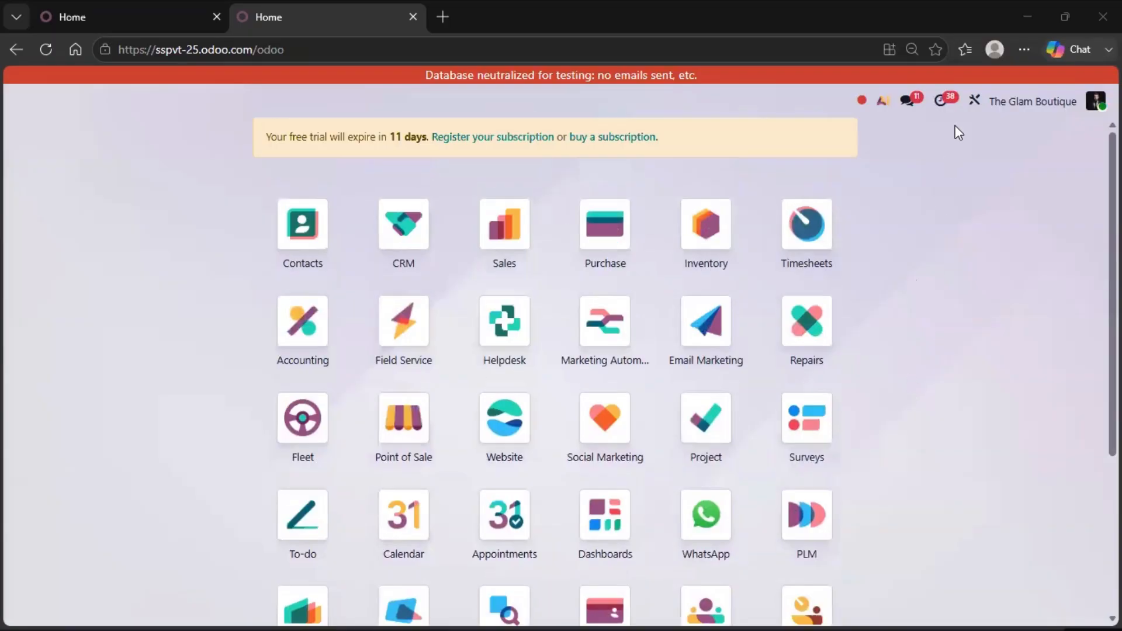
{"action": "left_click", "coordinate": [1011, 103]}
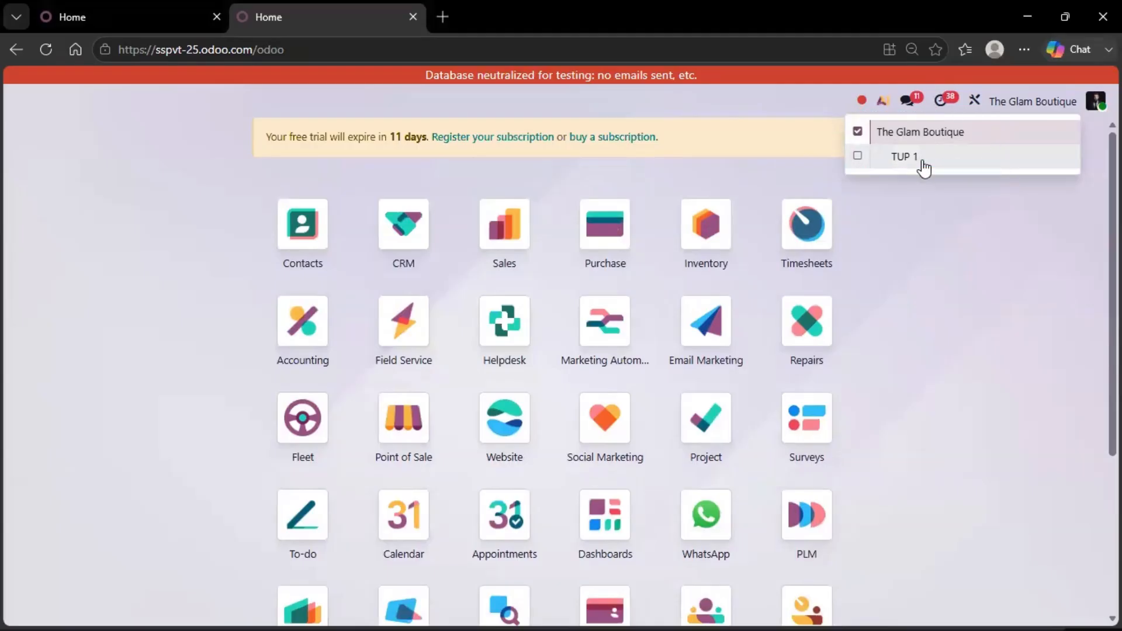
Open the list of managed companies from the general settings.
{"action": "scroll", "coordinate": [894, 381], "scroll_direction": "down", "scroll_amount": 4}
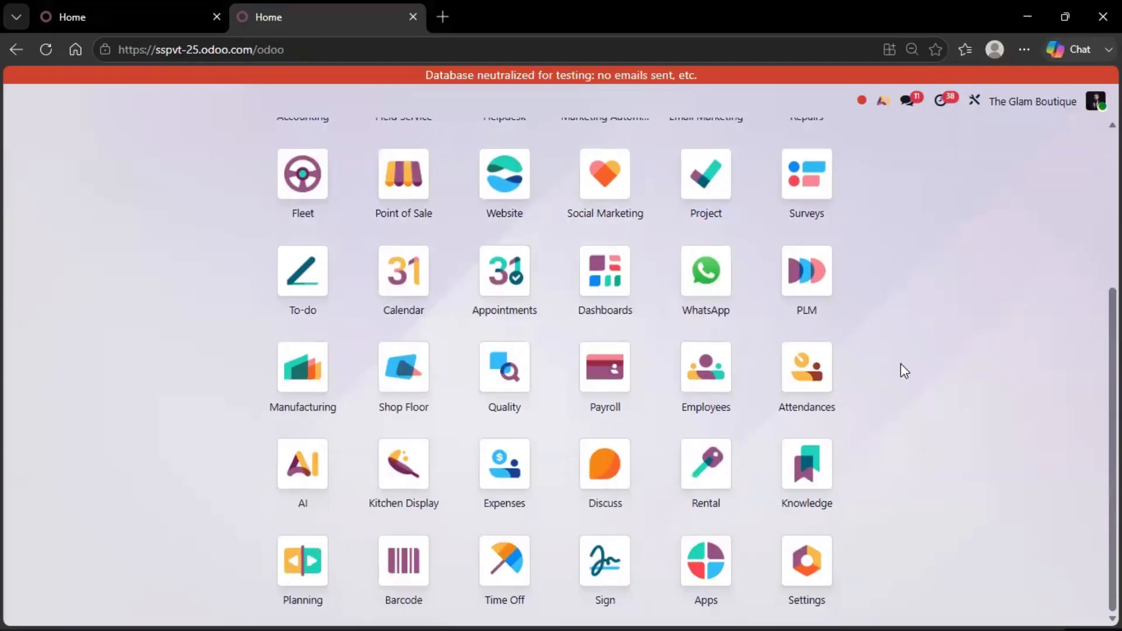
{"action": "left_click", "coordinate": [820, 554]}
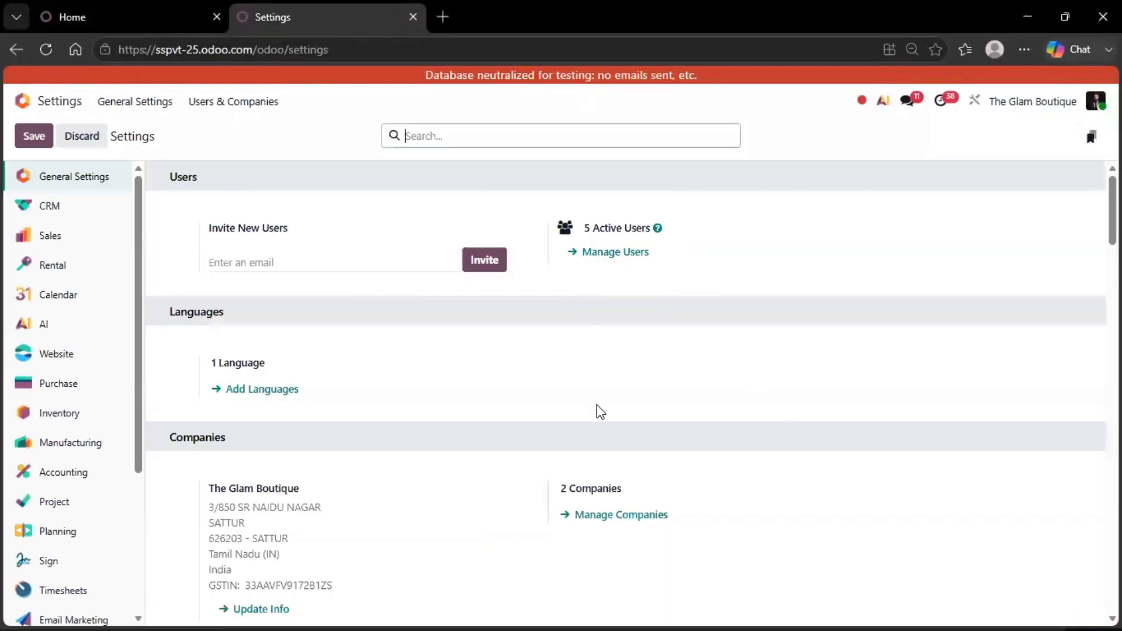
{"action": "scroll", "coordinate": [650, 337], "scroll_direction": "down", "scroll_amount": 3}
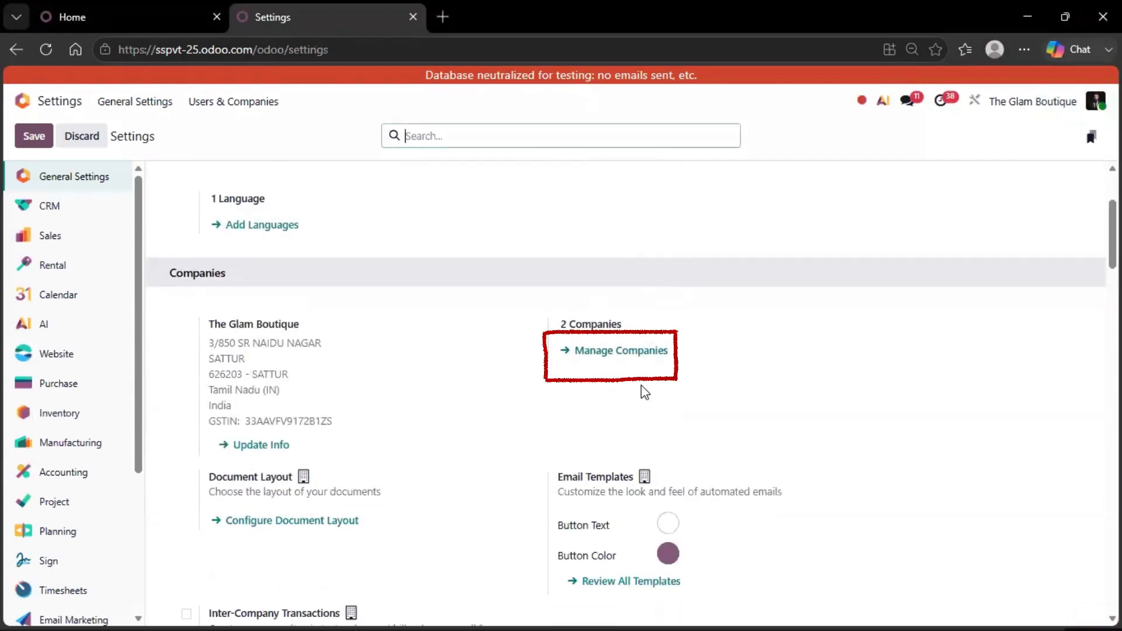
{"action": "left_click", "coordinate": [619, 352]}
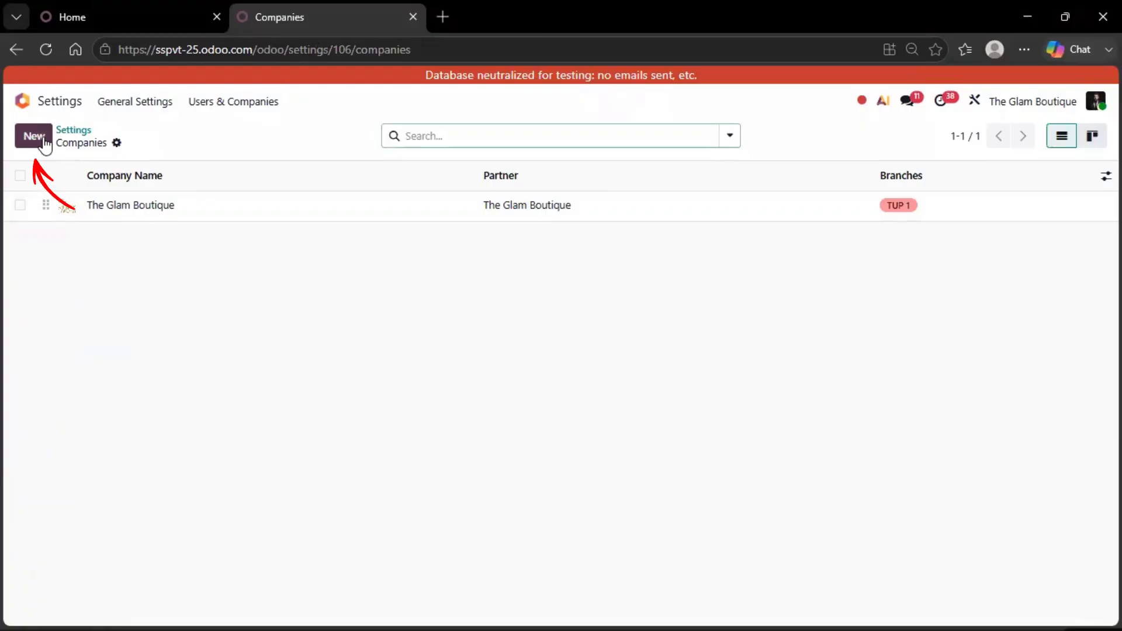
Examine the general information and branches of The Glam Boutique, and return to the companies list.
{"action": "left_click", "coordinate": [214, 214]}
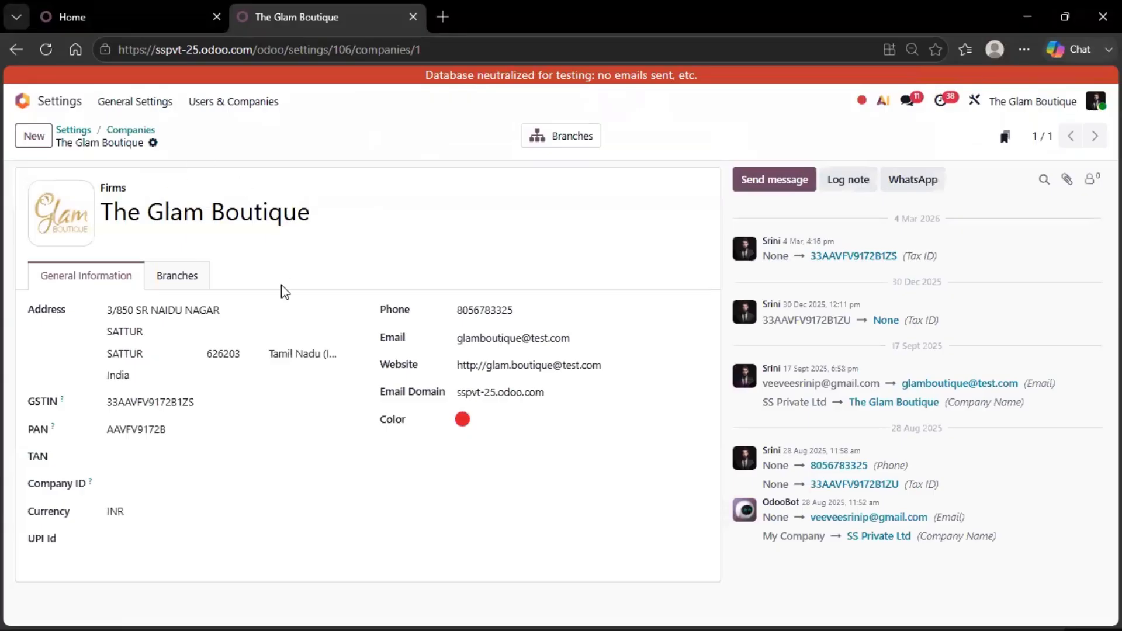
{"action": "left_click", "coordinate": [167, 277]}
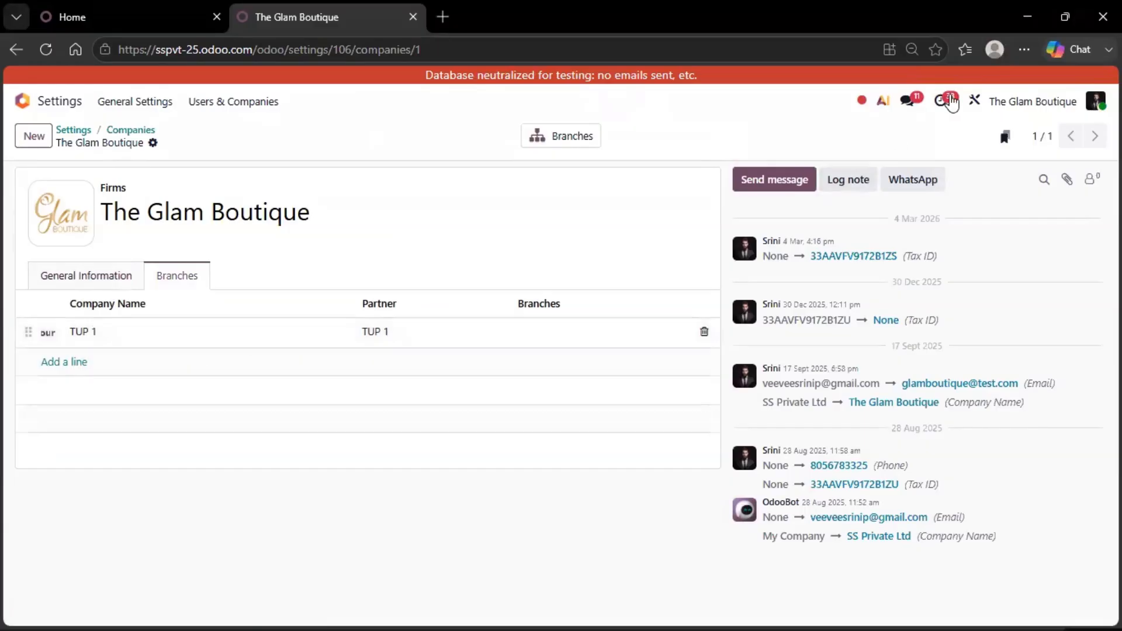
{"action": "left_click", "coordinate": [118, 132]}
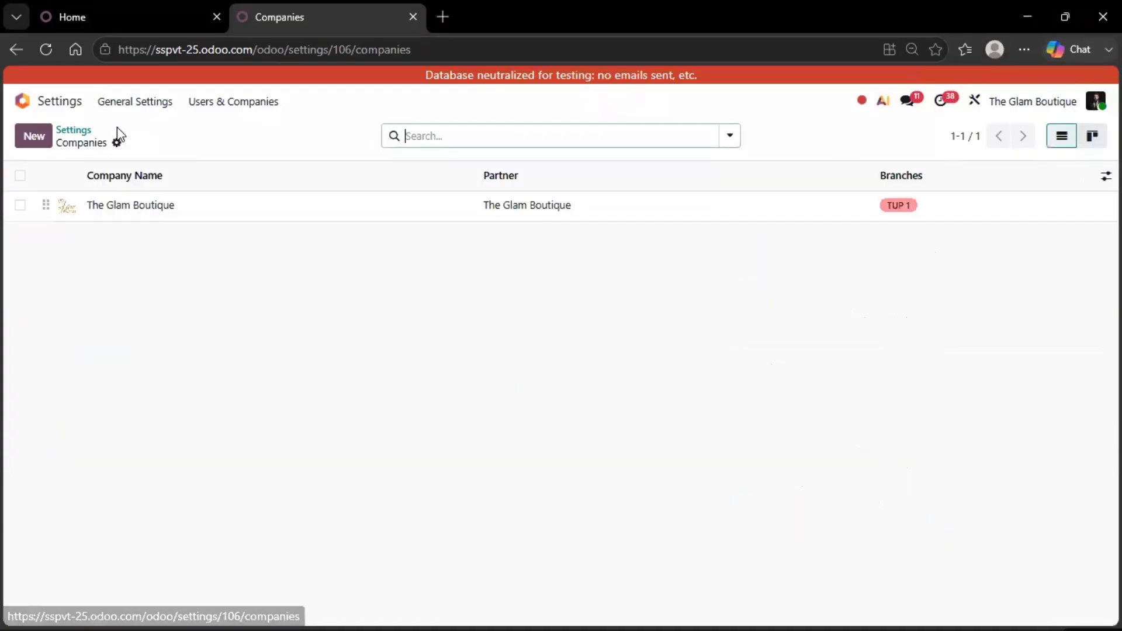
Create a new company record from the companies settings and name it DEMO COMPANY.
{"action": "left_click", "coordinate": [68, 133]}
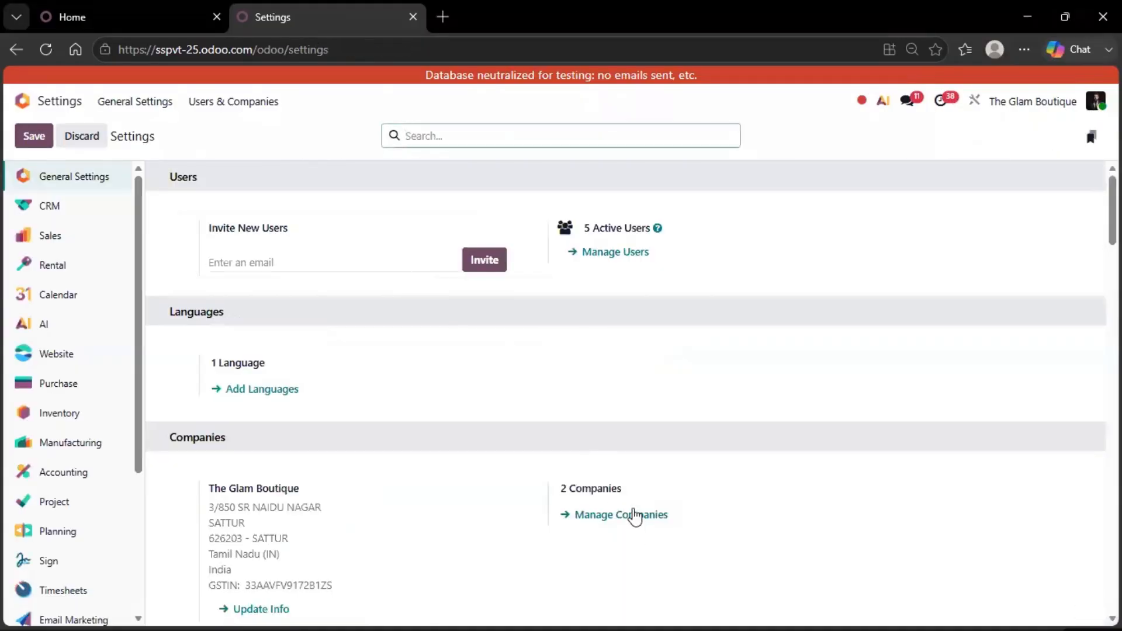
{"action": "left_click", "coordinate": [624, 514]}
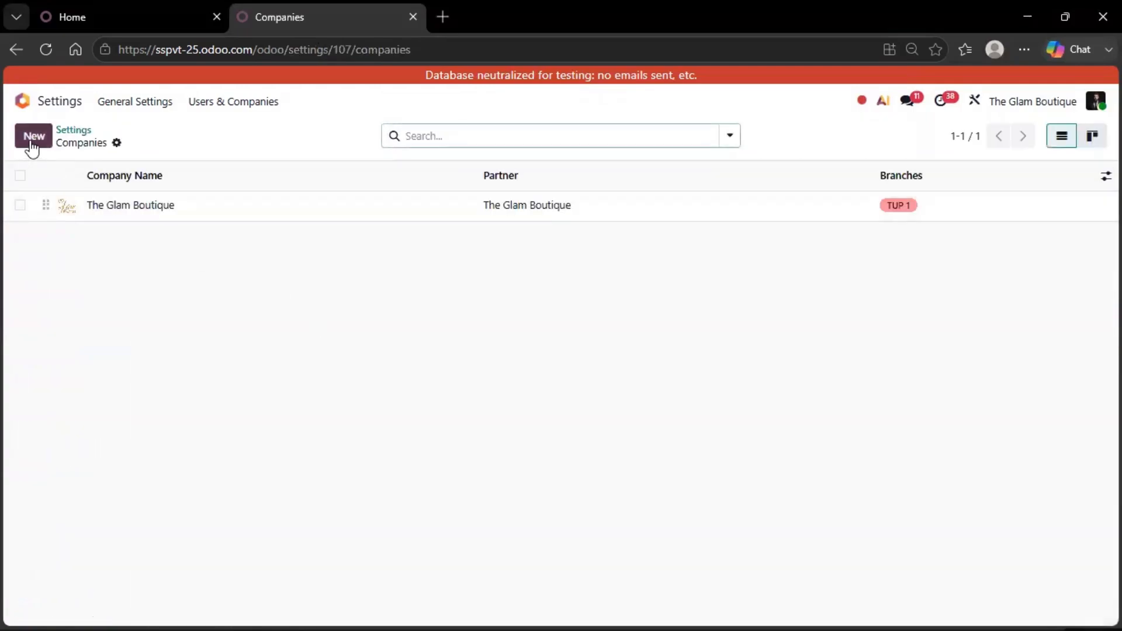
{"action": "left_click", "coordinate": [30, 140]}
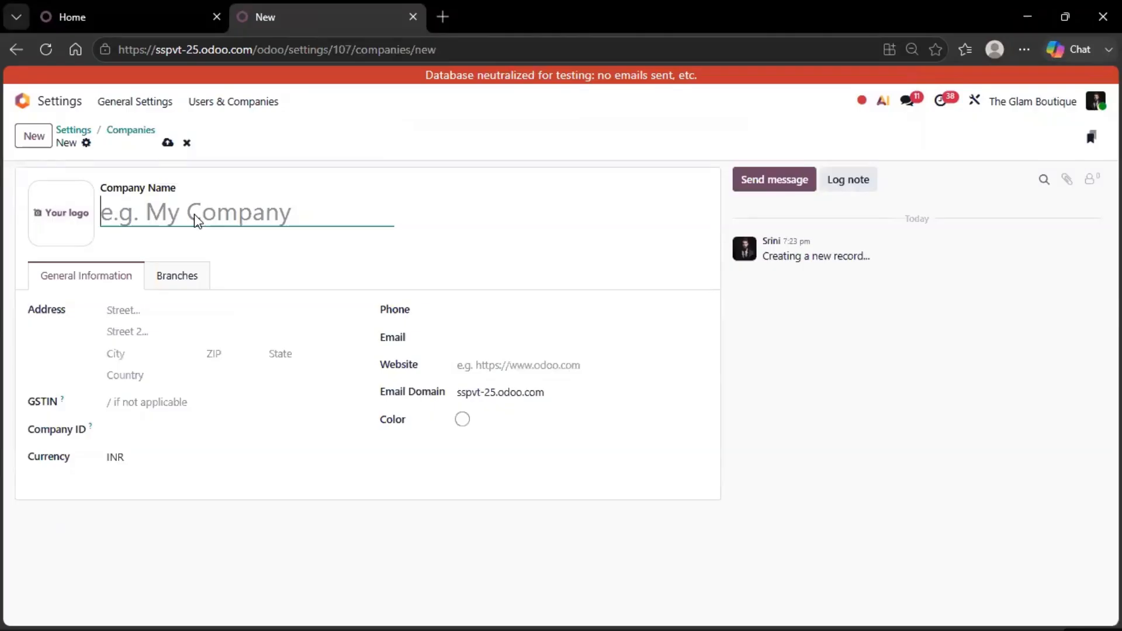
{"action": "type", "text": "DEMO COMP"}
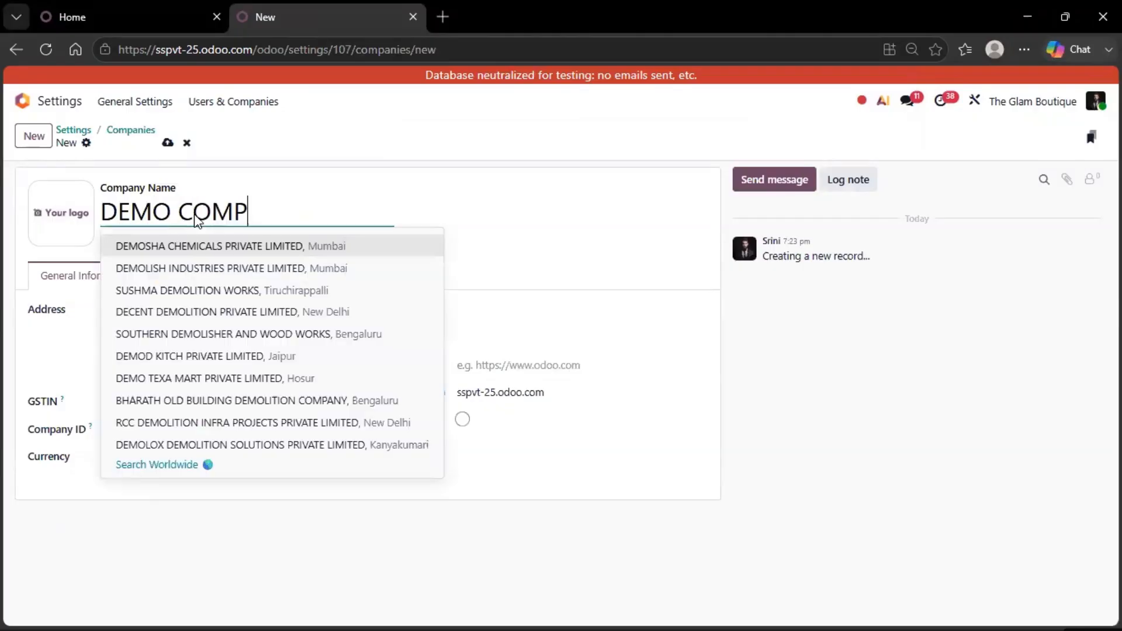
{"action": "type", "text": "ANY"}
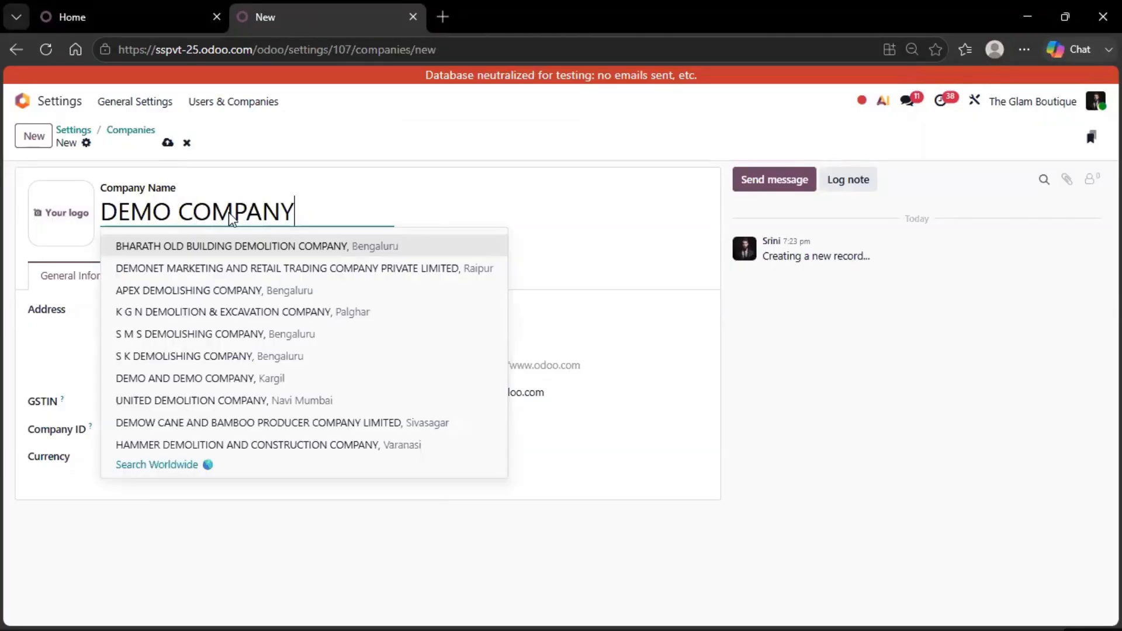
{"action": "left_click", "coordinate": [341, 196]}
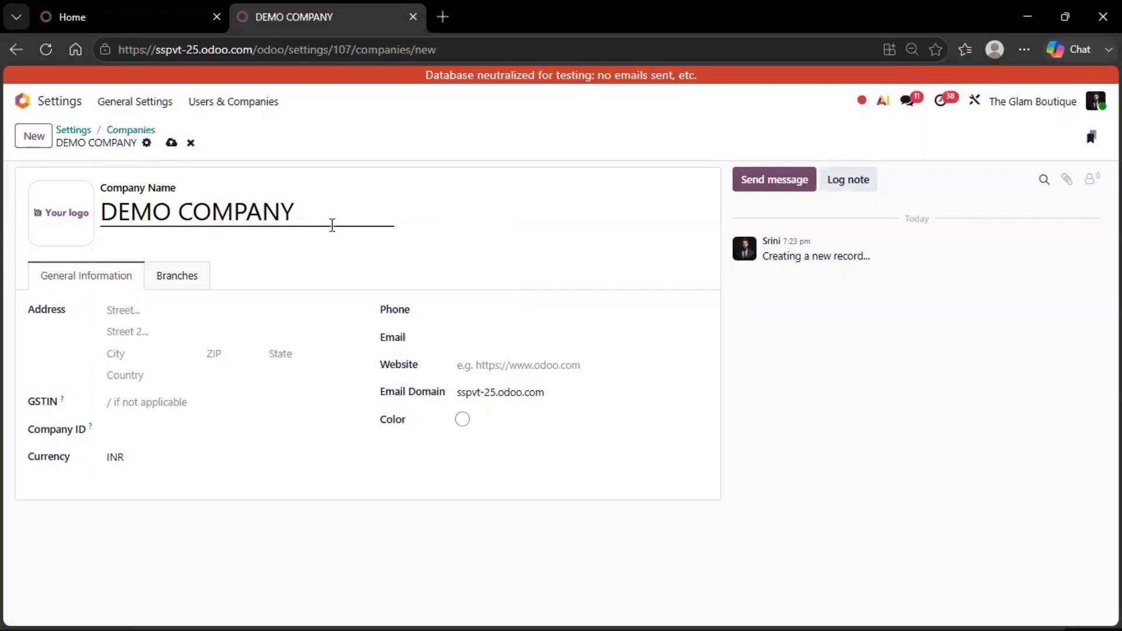
Fill in DEMO COMPANY's address: both street lines, plus city, ZIP, state and country from the saved address.
{"action": "left_click", "coordinate": [159, 309]}
{"action": "type", "text": "SR NAIDU NAGAR"}
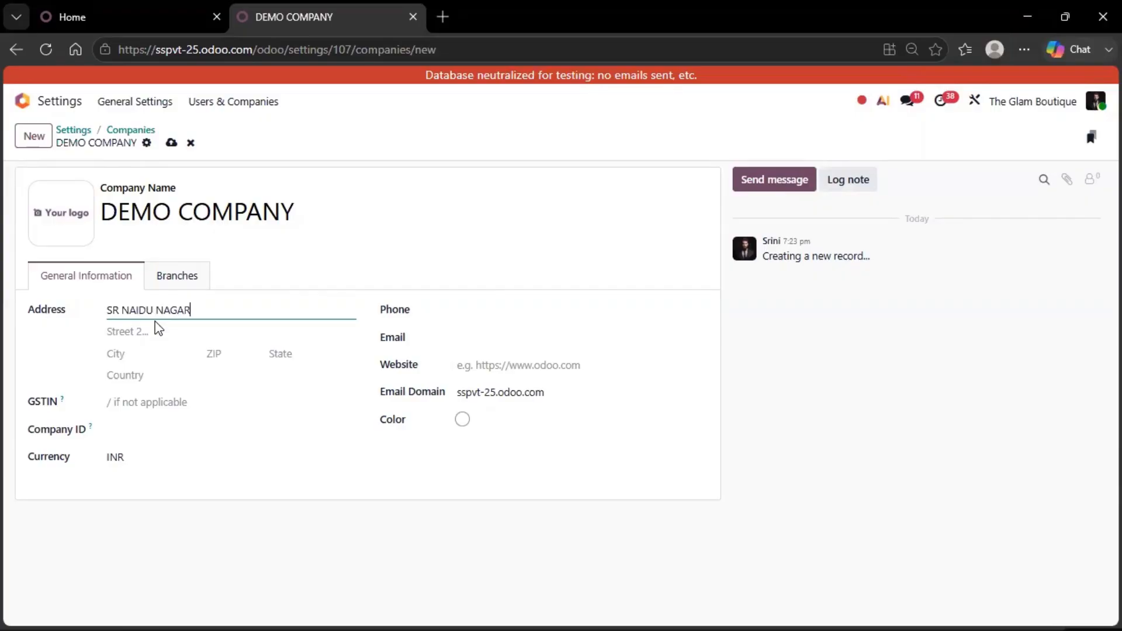
{"action": "left_click", "coordinate": [158, 328]}
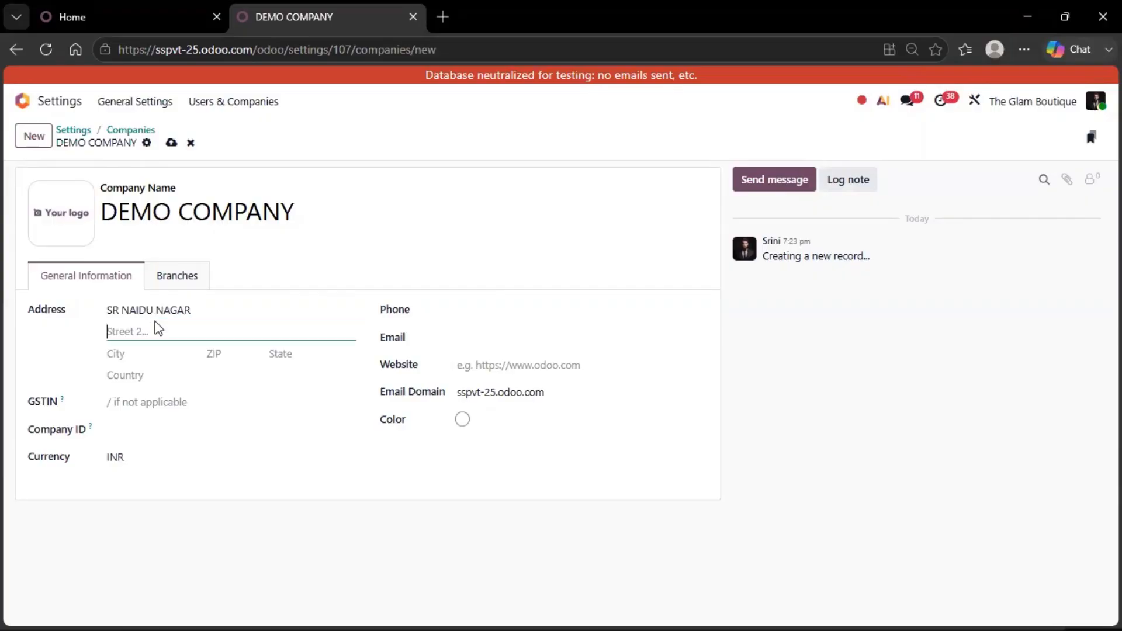
{"action": "type", "text": "PRC TIPPO"}
{"action": "key", "text": "Tab"}
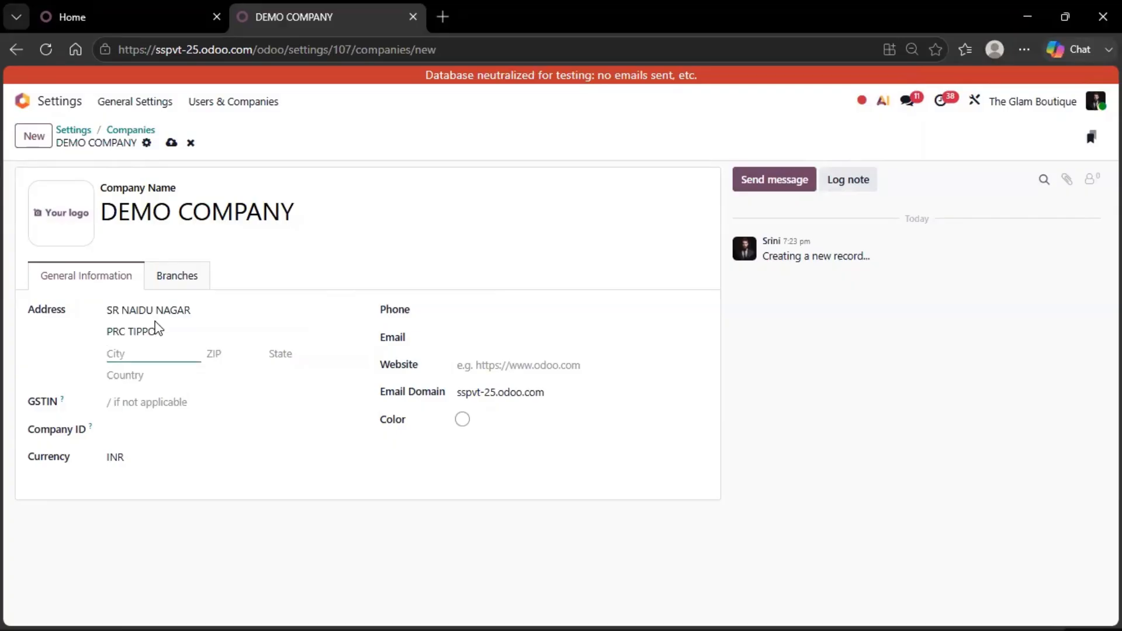
{"action": "type", "text": "COIMBA"}
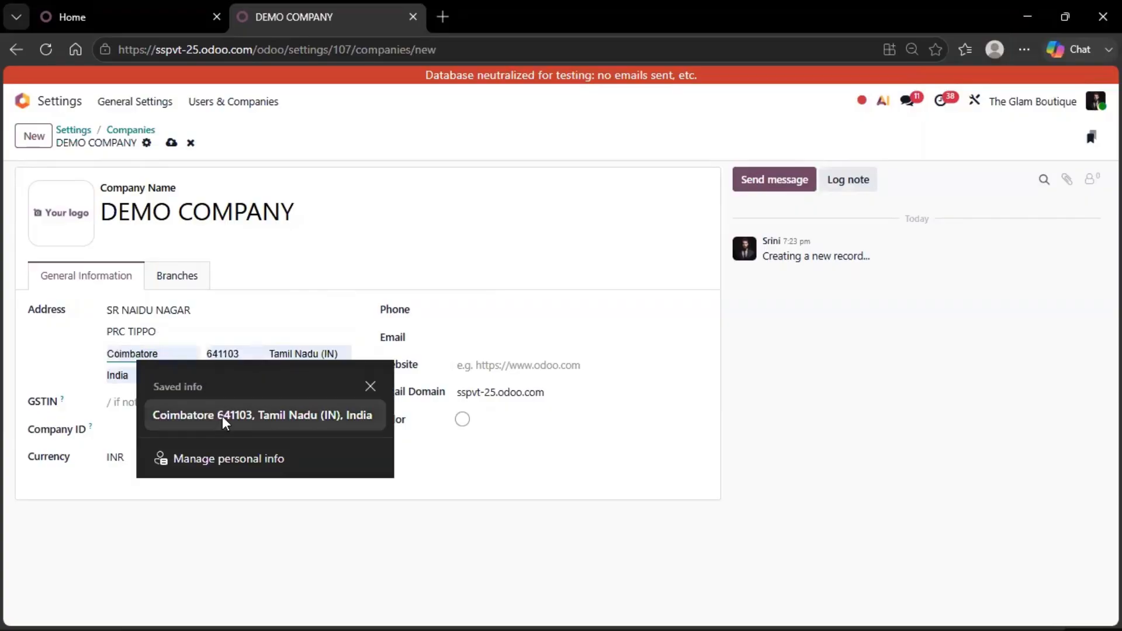
{"action": "left_click", "coordinate": [223, 416]}
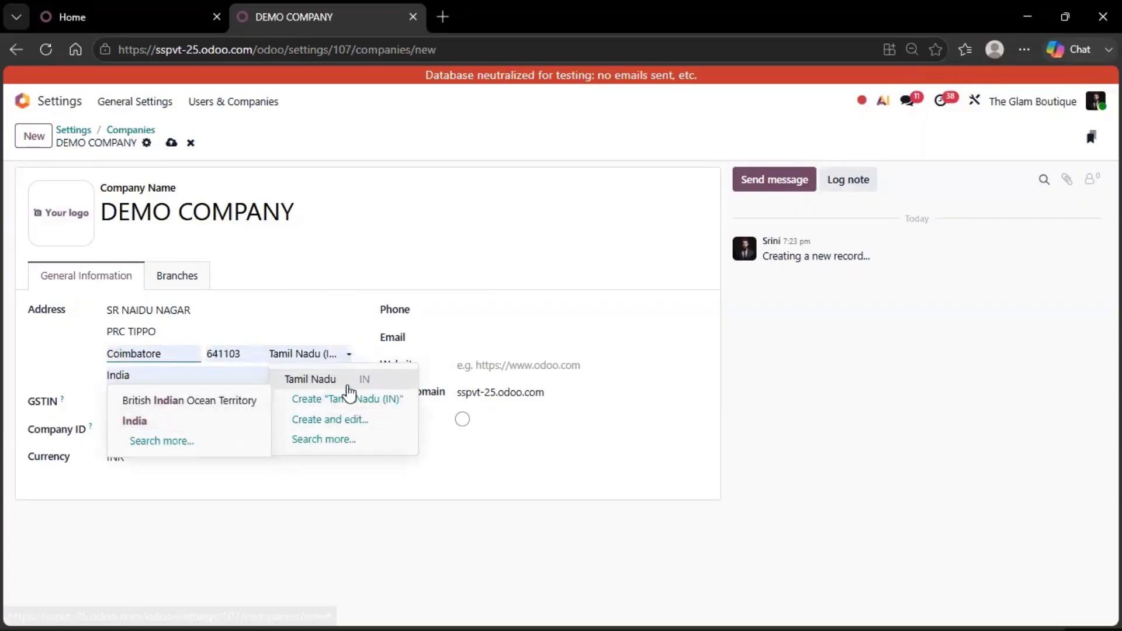
{"action": "left_click", "coordinate": [346, 383]}
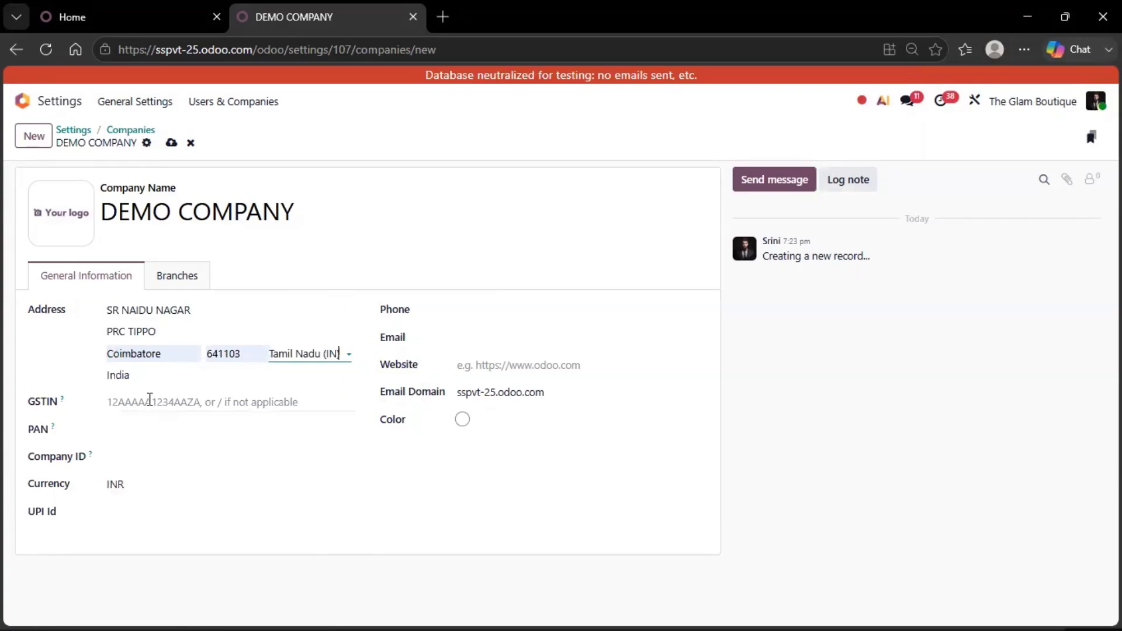
Fill in the company's phone and email from saved info, and try to save the record, accepting the pricing plan change.
{"action": "left_click", "coordinate": [475, 309]}
{"action": "left_click", "coordinate": [563, 387]}
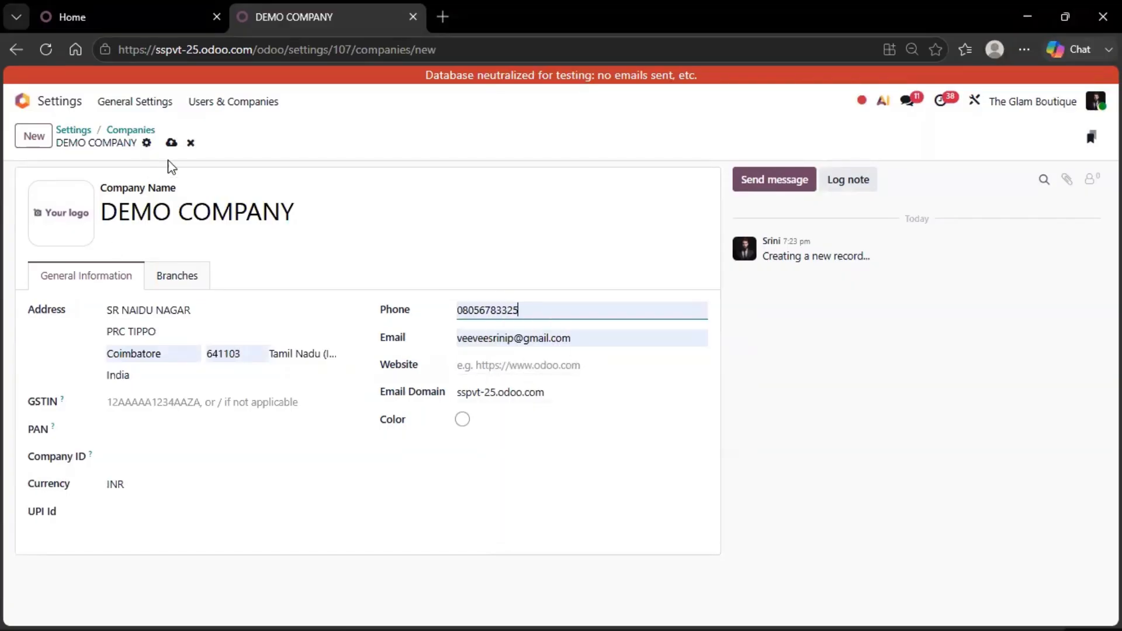
{"action": "mouse_move", "coordinate": [45, 245]}
{"action": "left_click", "coordinate": [172, 143]}
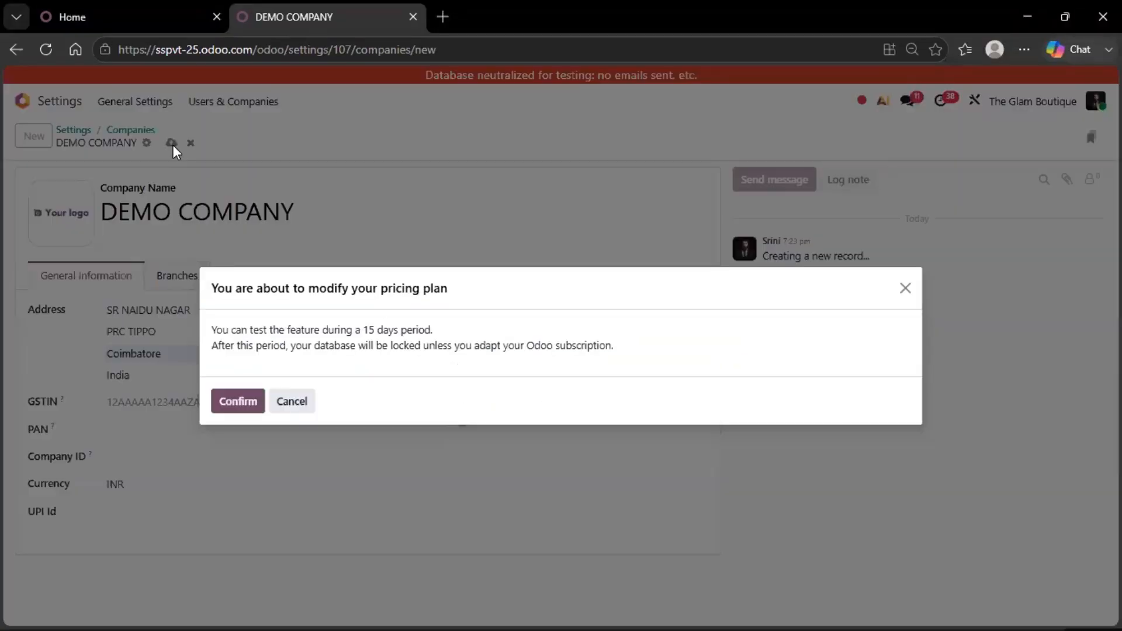
{"action": "left_click", "coordinate": [238, 403]}
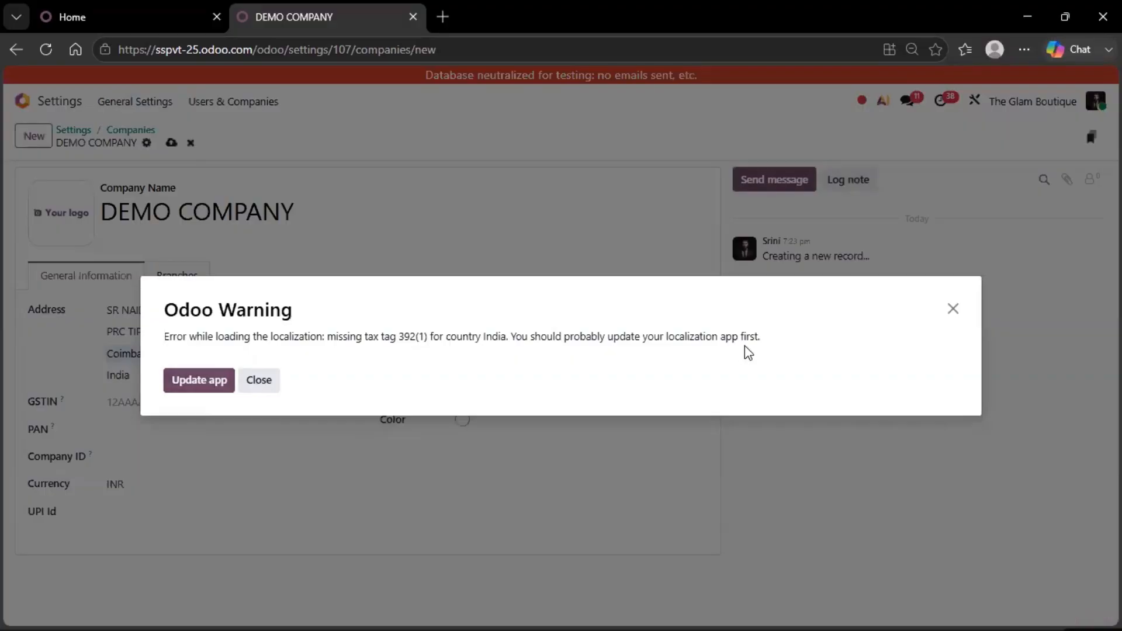
Upgrade the Indian - Accounting localization module.
{"action": "left_click", "coordinate": [202, 381]}
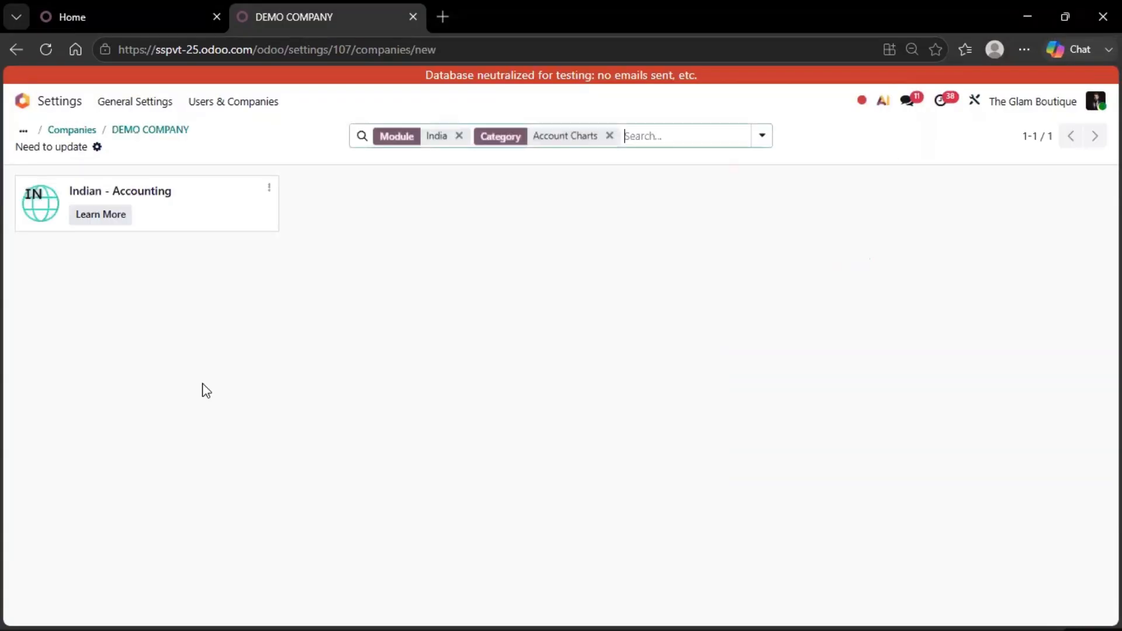
{"action": "left_click", "coordinate": [269, 188]}
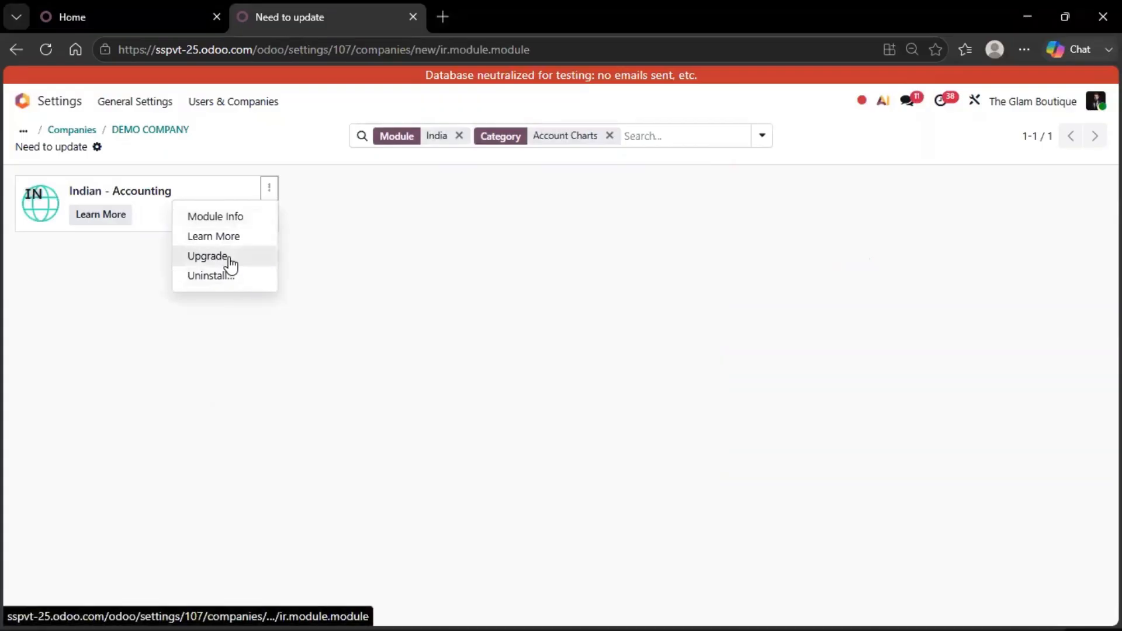
{"action": "left_click", "coordinate": [208, 257]}
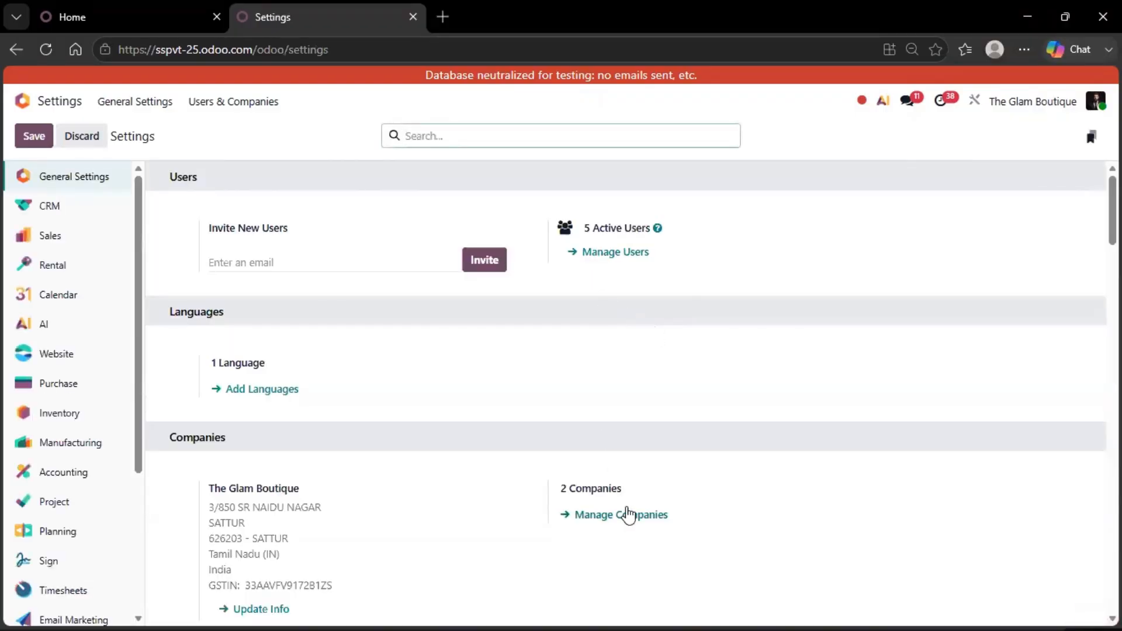
Start another new company record from the managed companies list and enter DEMO COMPANY as its name.
{"action": "left_click", "coordinate": [625, 513]}
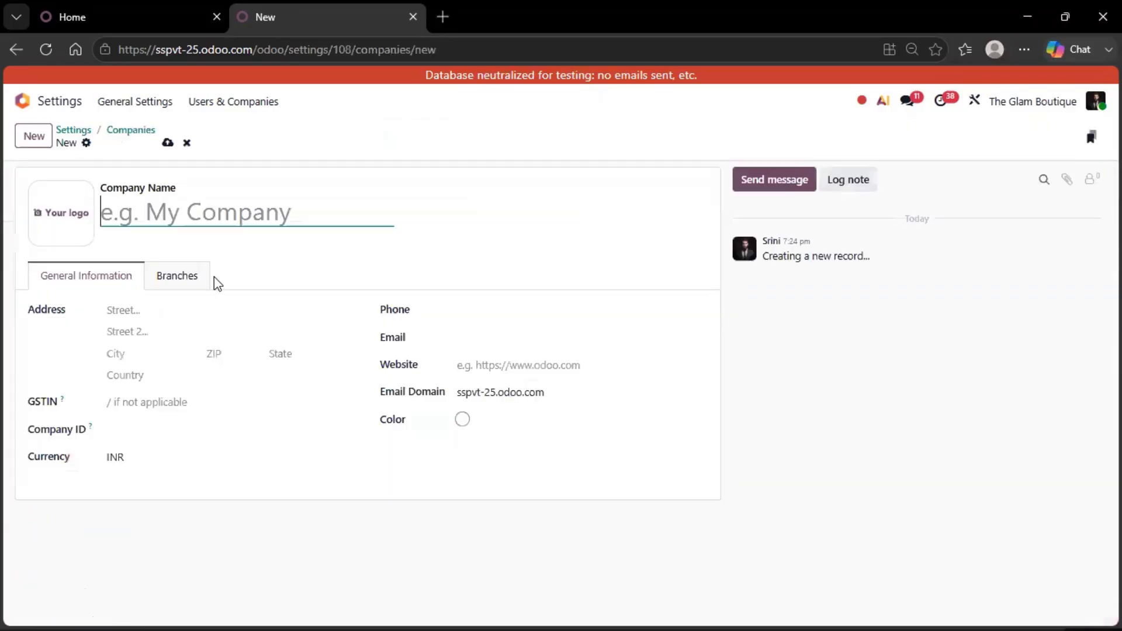
{"action": "type", "text": "DEM"}
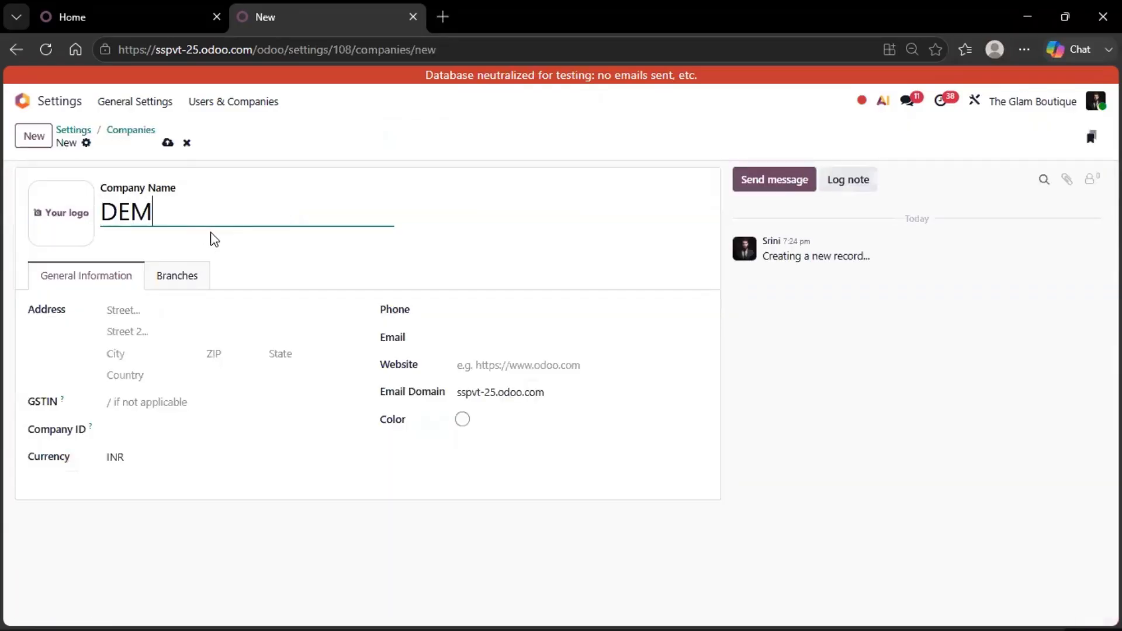
{"action": "type", "text": "O COMPANY"}
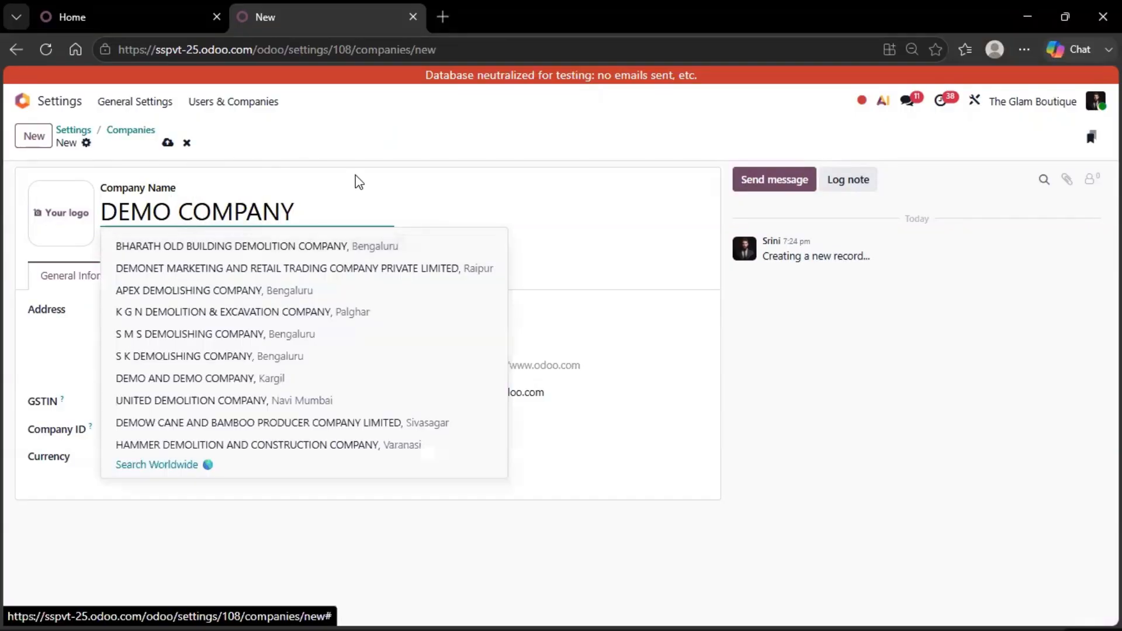
{"action": "left_click", "coordinate": [375, 158]}
Enter the new company's two street lines and complete city, ZIP, state and country from the saved address.
{"action": "left_click", "coordinate": [150, 317]}
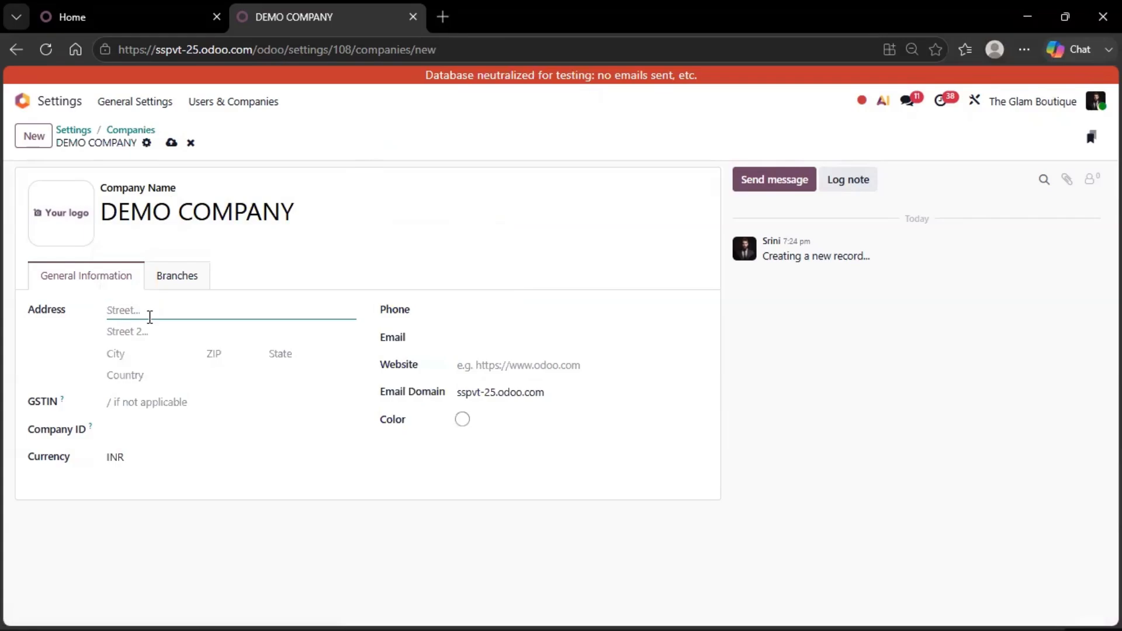
{"action": "type", "text": "SR NAIDU NAGAR"}
{"action": "left_click", "coordinate": [162, 335]}
{"action": "type", "text": "PR"}
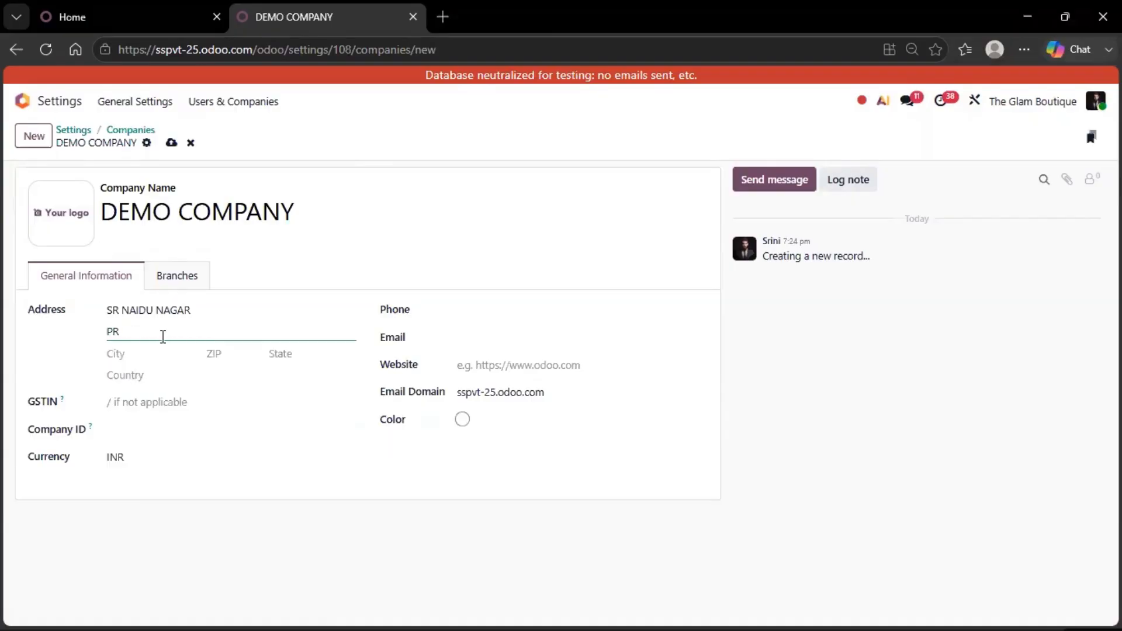
{"action": "type", "text": "C TIPPO"}
{"action": "key", "text": "Tab"}
{"action": "type", "text": "Coimbatore"}
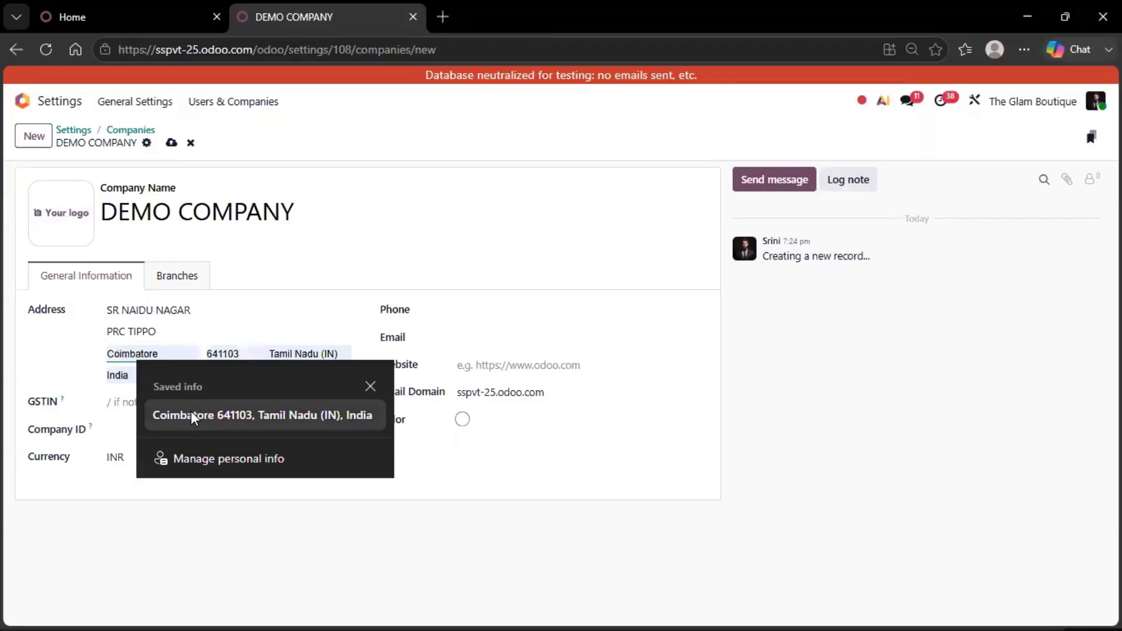
{"action": "left_click", "coordinate": [191, 412]}
{"action": "left_click", "coordinate": [298, 373]}
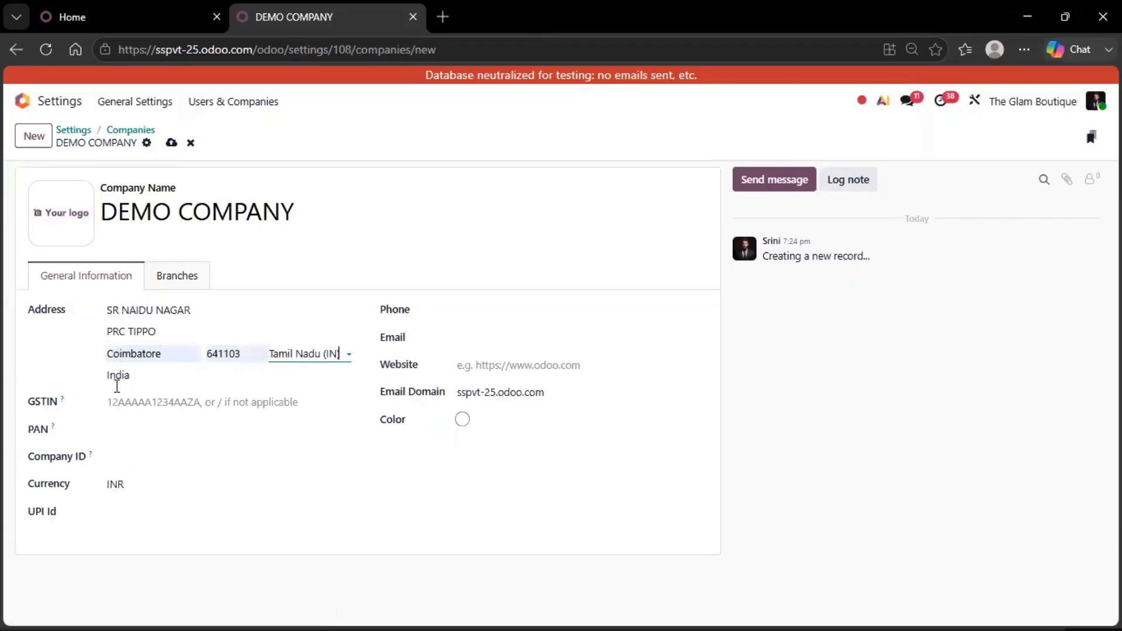
Fill in DEMO COMPANY's phone and email from the last-used saved info, and save the record, accepting the pricing plan change.
{"action": "left_click", "coordinate": [491, 314]}
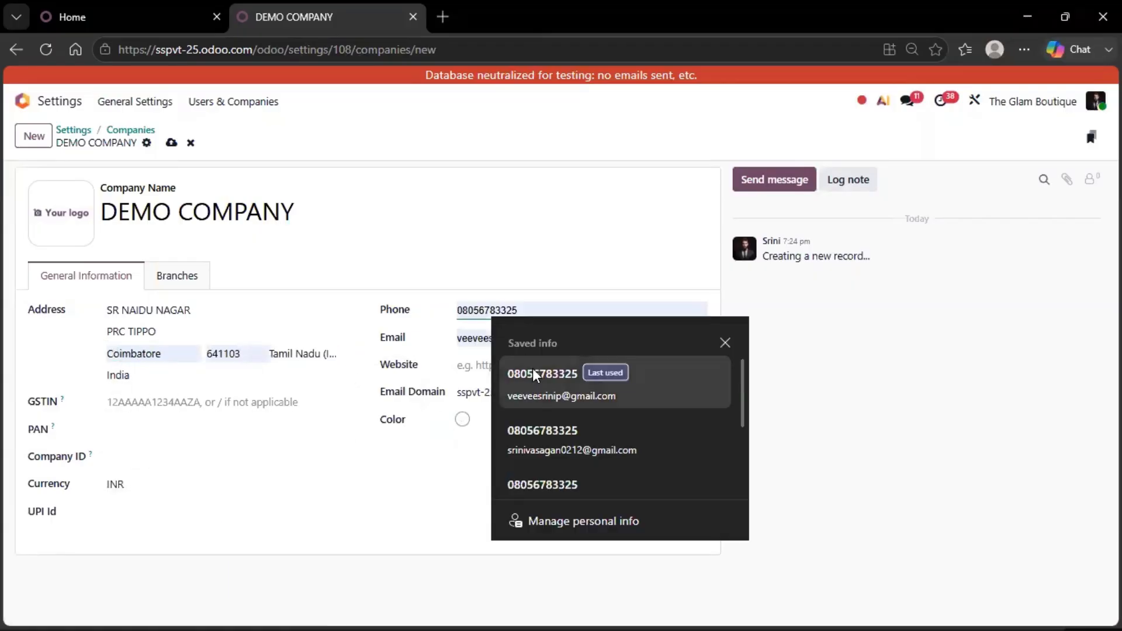
{"action": "left_click", "coordinate": [532, 370]}
{"action": "left_click", "coordinate": [171, 142]}
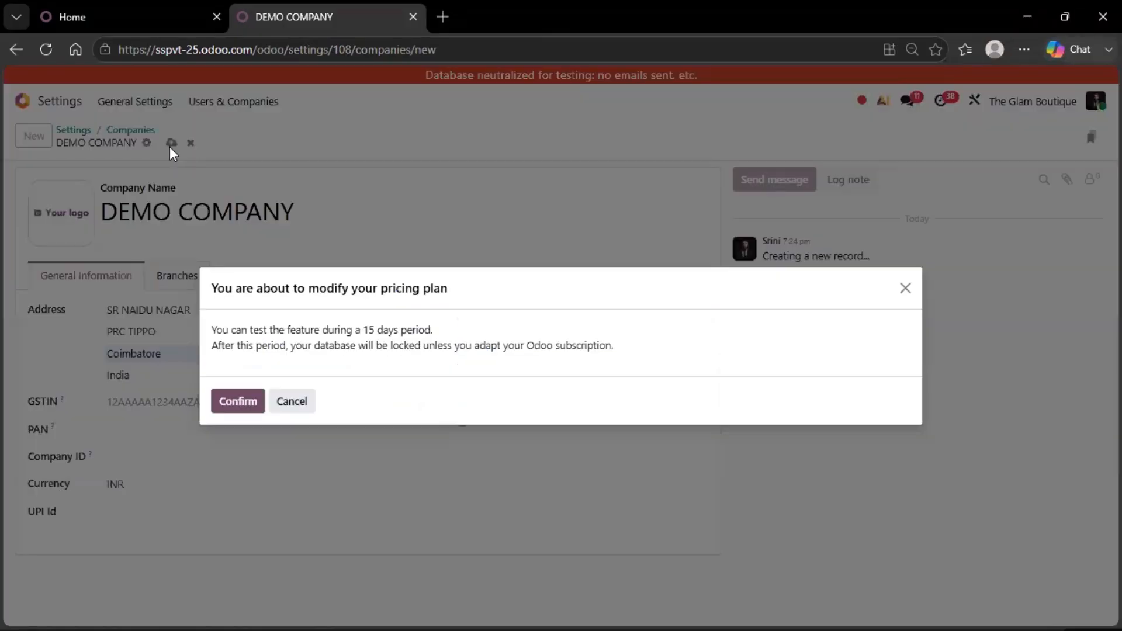
{"action": "left_click", "coordinate": [236, 402]}
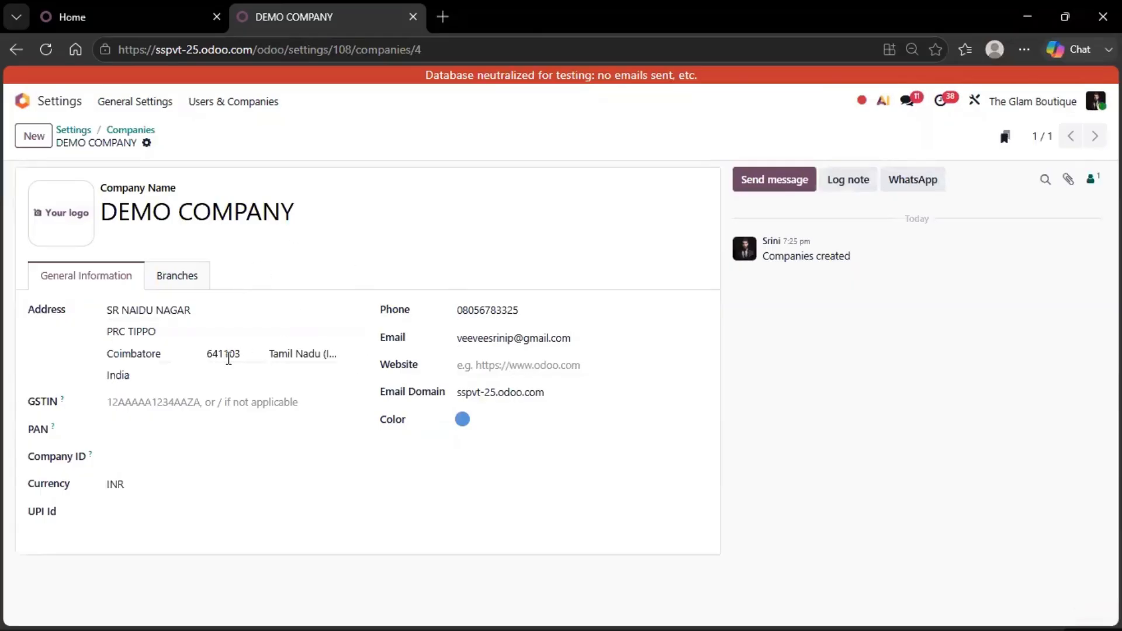
Check DEMO COMPANY in the companies list, review its general information and branches, and return to the list.
{"action": "left_click", "coordinate": [130, 130]}
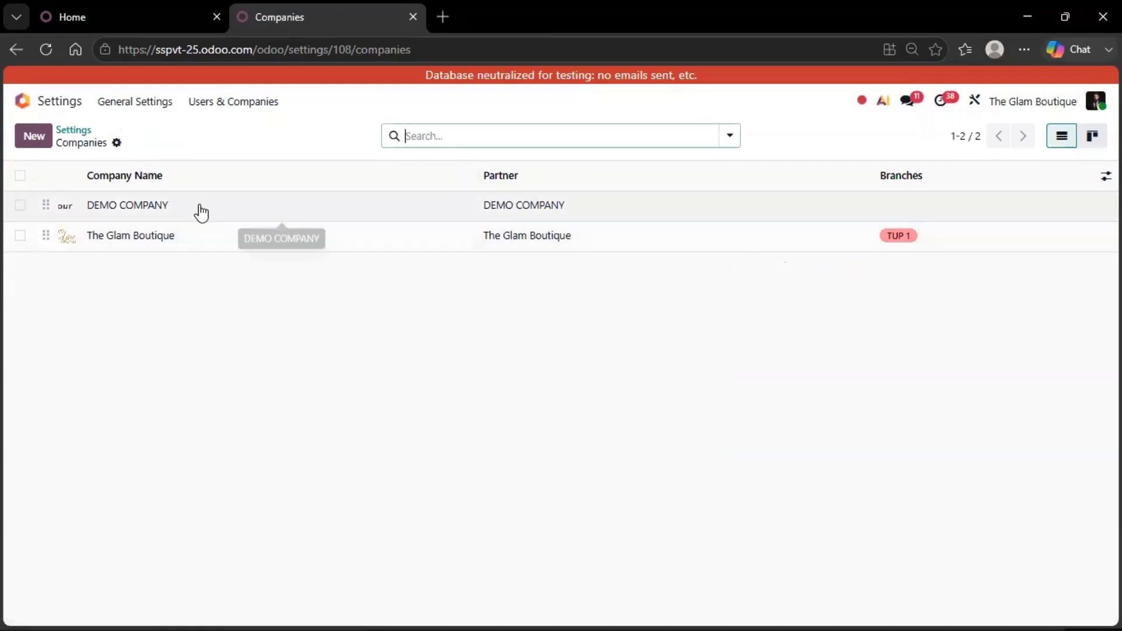
{"action": "left_click", "coordinate": [333, 204]}
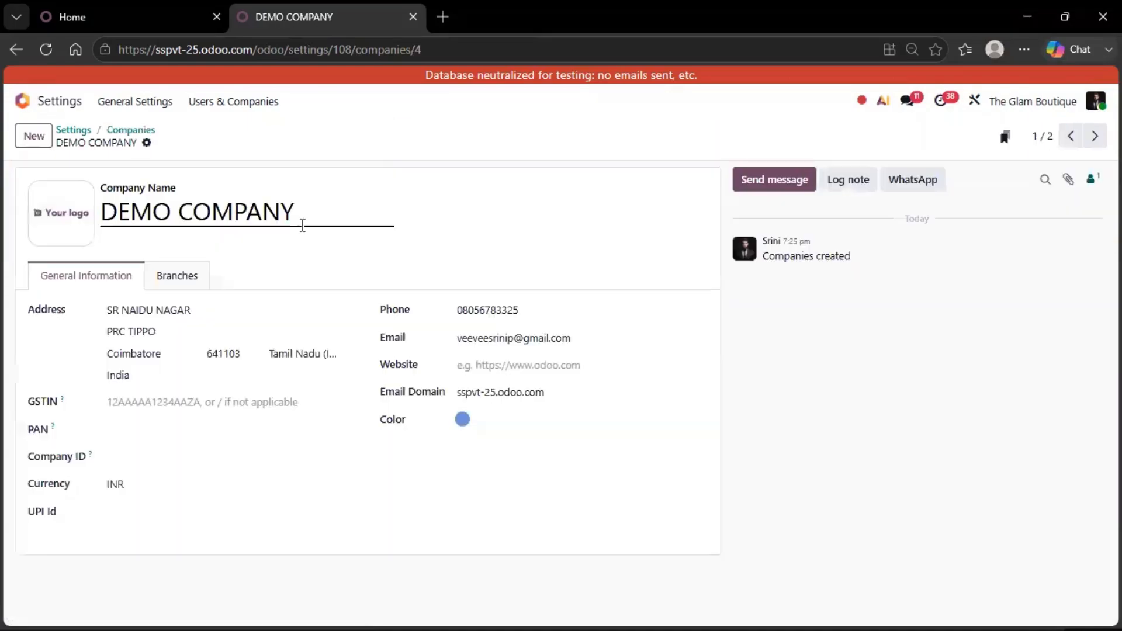
{"action": "left_click", "coordinate": [186, 280]}
{"action": "left_click", "coordinate": [108, 286]}
{"action": "mouse_move", "coordinate": [60, 215]}
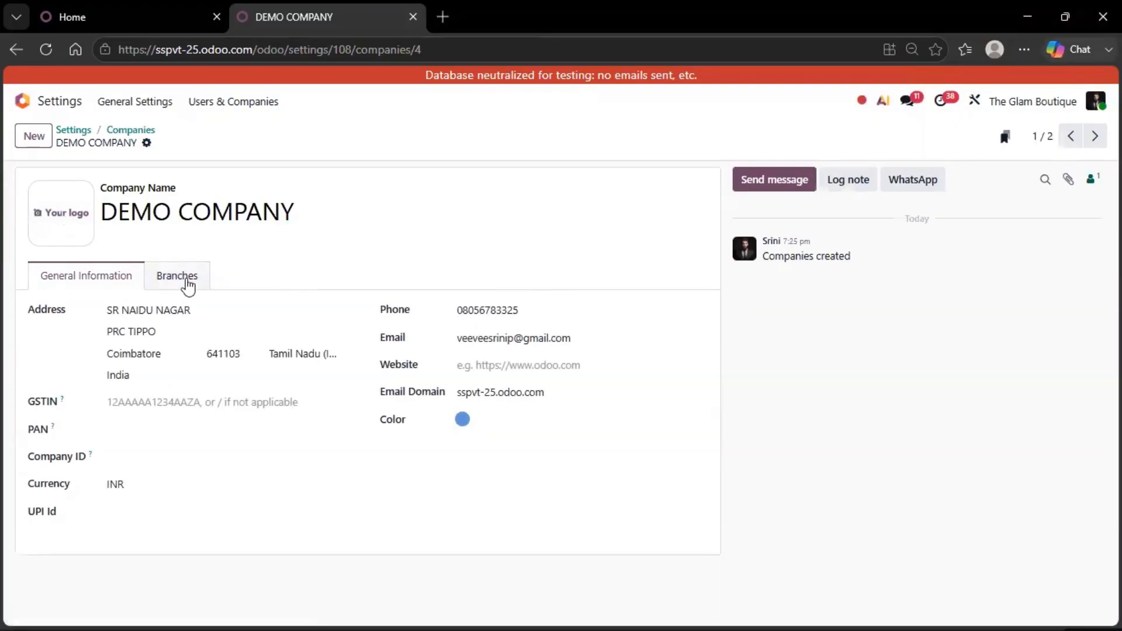
{"action": "left_click", "coordinate": [130, 130]}
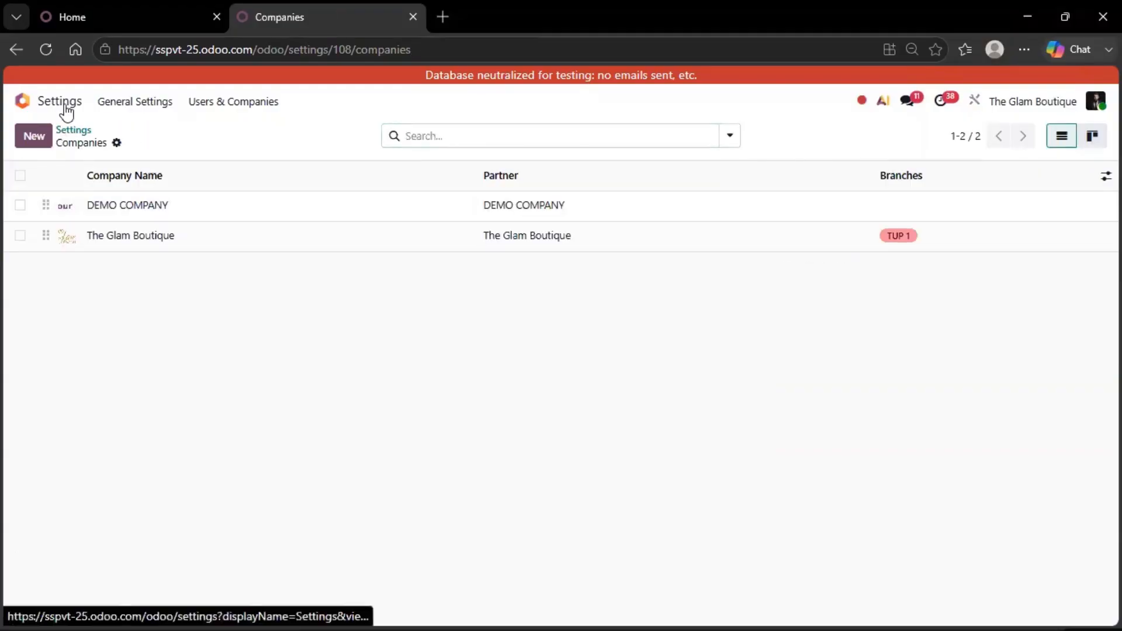
Go back to the apps dashboard and examine which companies and branches the company switcher offers, leaving The Glam Boutique active.
{"action": "left_click", "coordinate": [59, 104]}
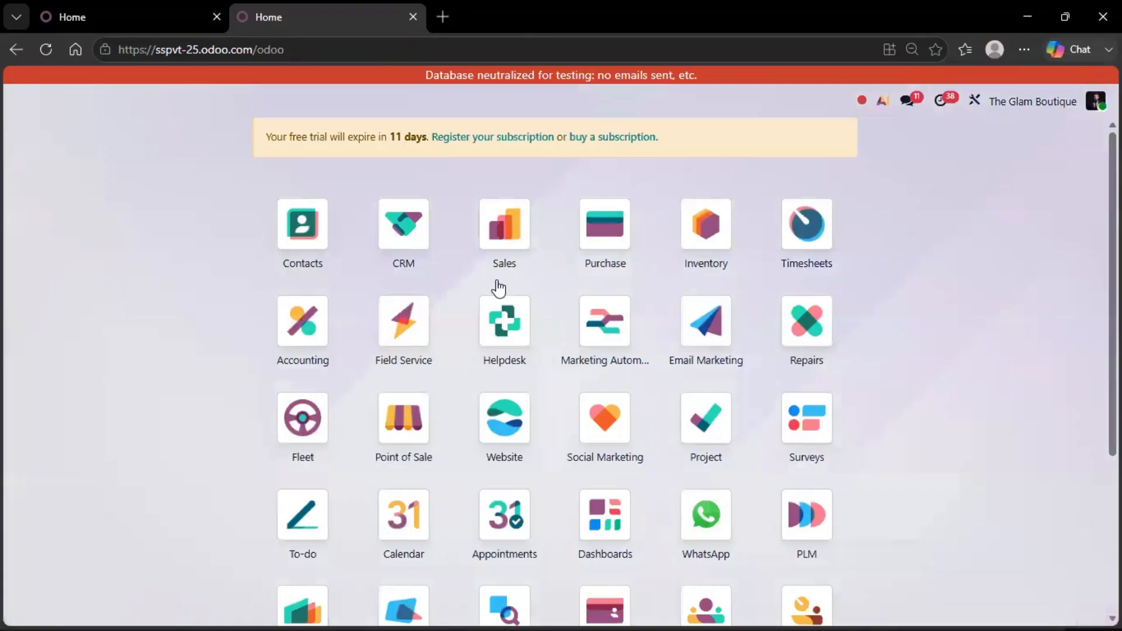
{"action": "left_click", "coordinate": [1035, 104]}
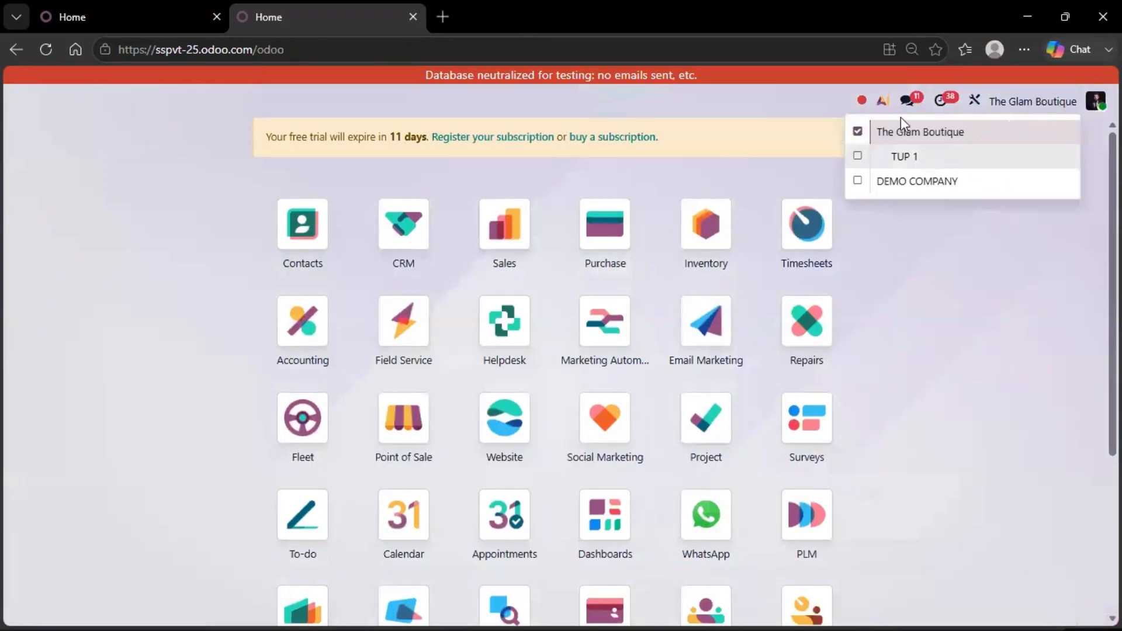
{"action": "left_click", "coordinate": [857, 132]}
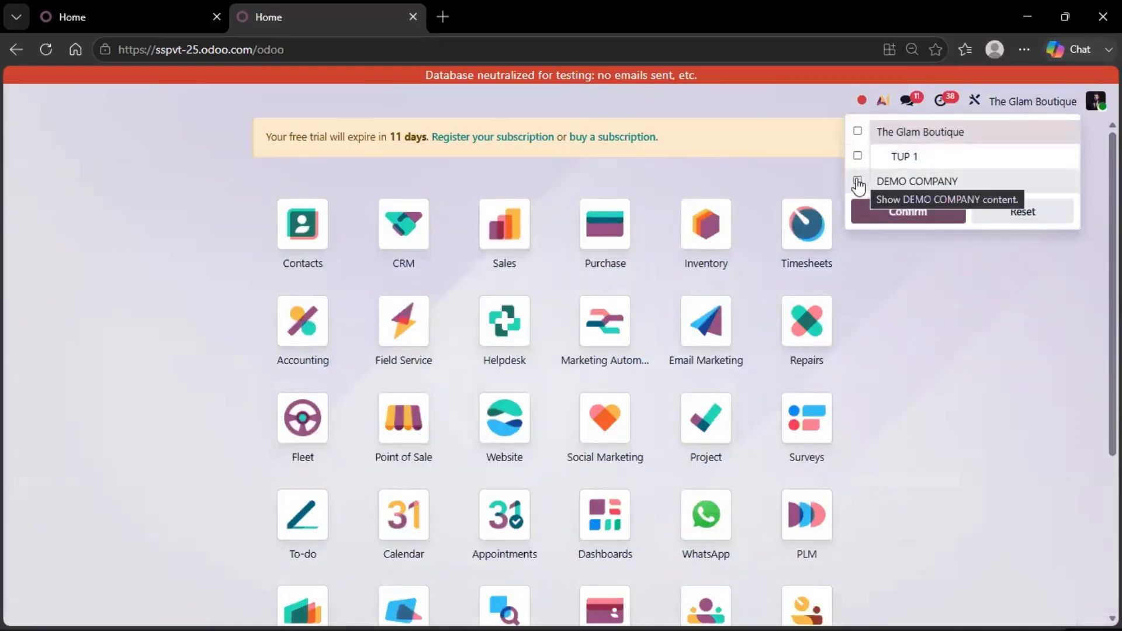
{"action": "left_click", "coordinate": [857, 131]}
{"action": "left_click", "coordinate": [857, 157]}
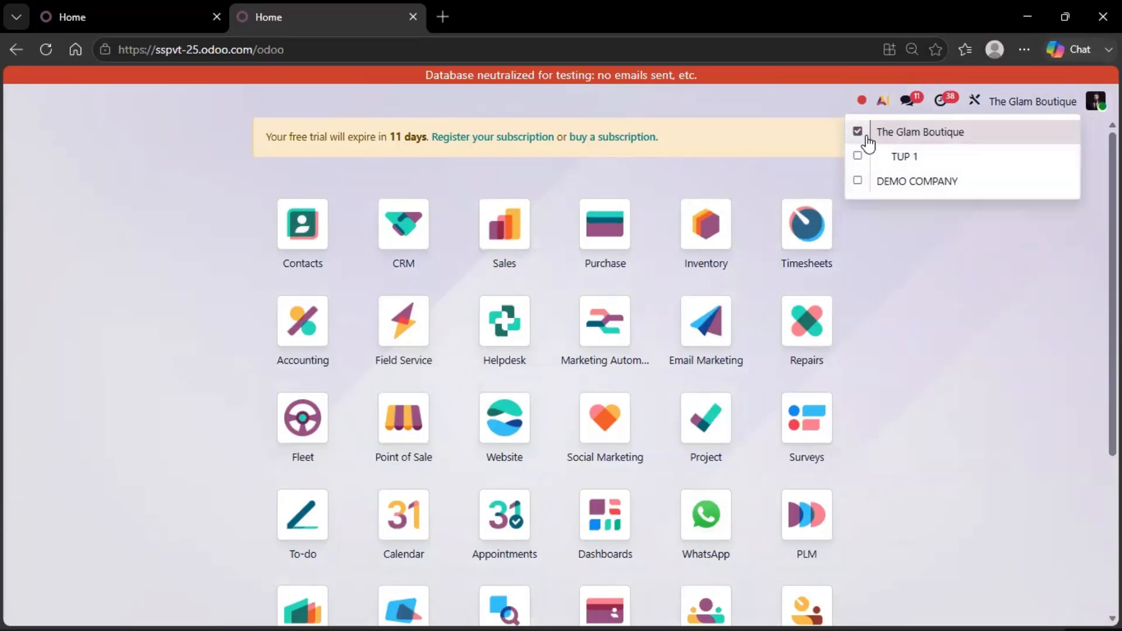
{"action": "left_click", "coordinate": [647, 229]}
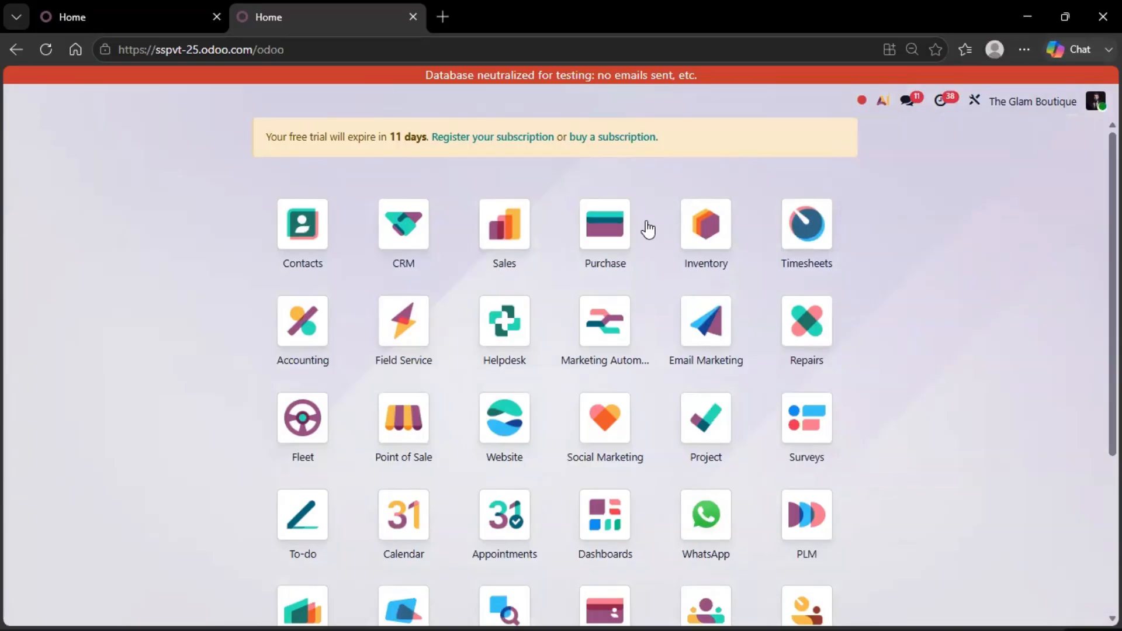
Look through The Glam Boutique's Sales quotations and switch the active company to DEMO COMPANY only.
{"action": "left_click", "coordinate": [527, 236]}
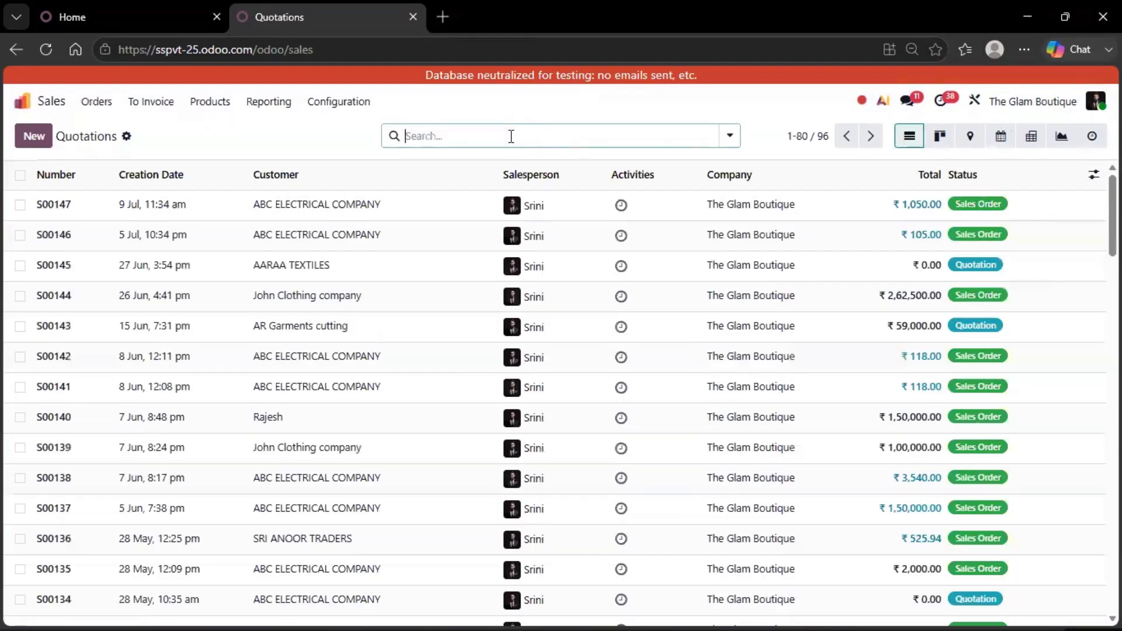
{"action": "scroll", "coordinate": [614, 296], "scroll_direction": "down", "scroll_amount": 5}
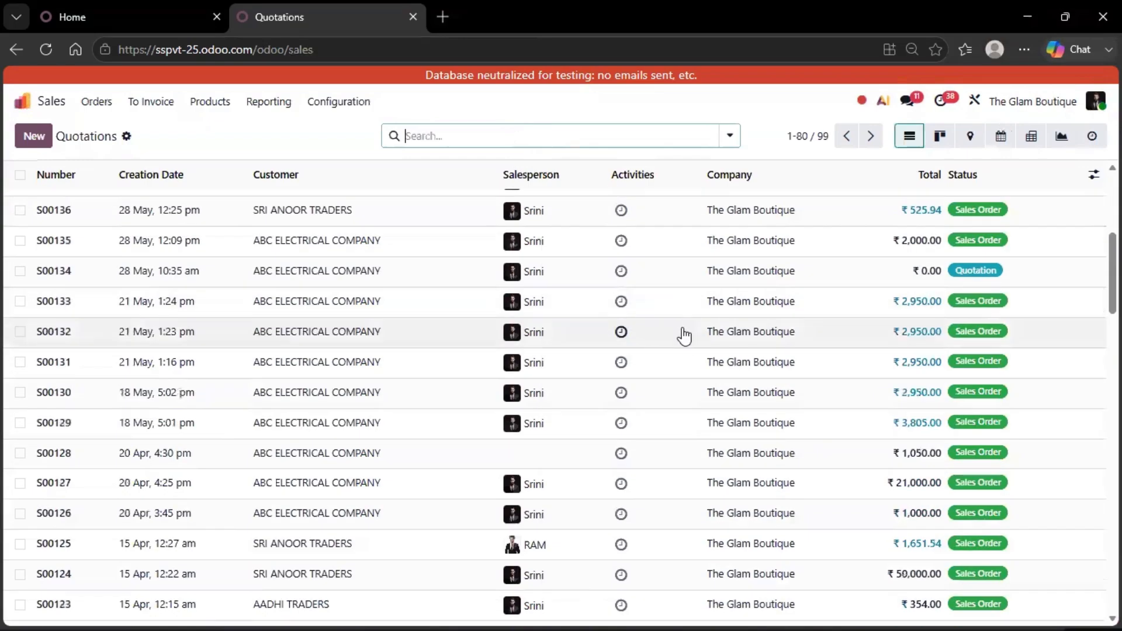
{"action": "left_click", "coordinate": [1025, 101]}
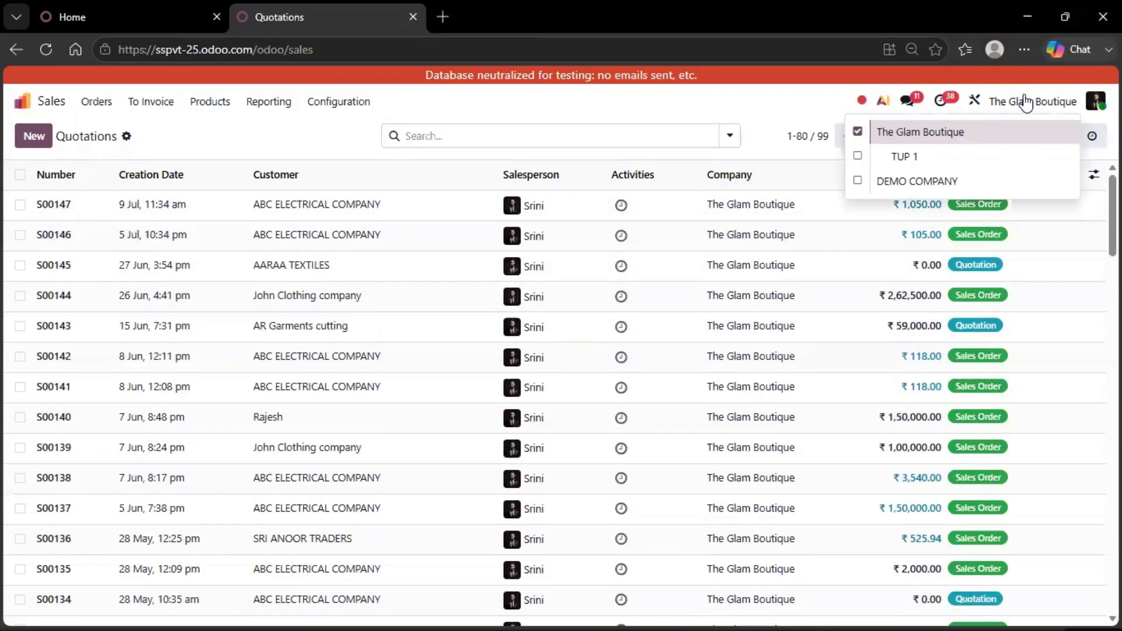
{"action": "left_click", "coordinate": [857, 131]}
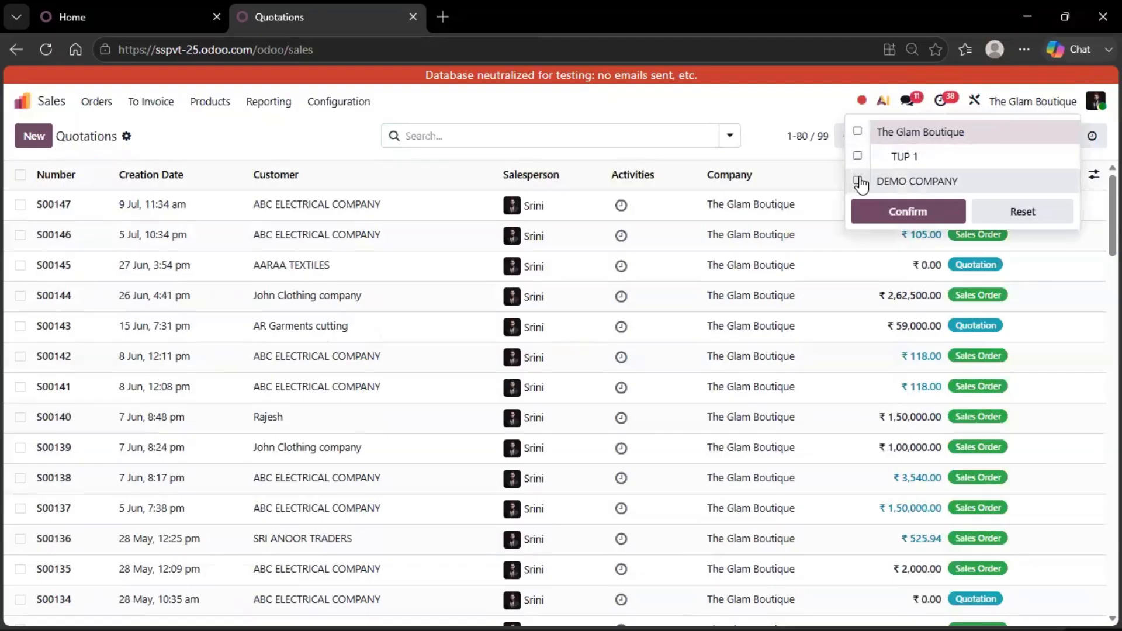
{"action": "left_click", "coordinate": [857, 179]}
{"action": "left_click", "coordinate": [875, 211]}
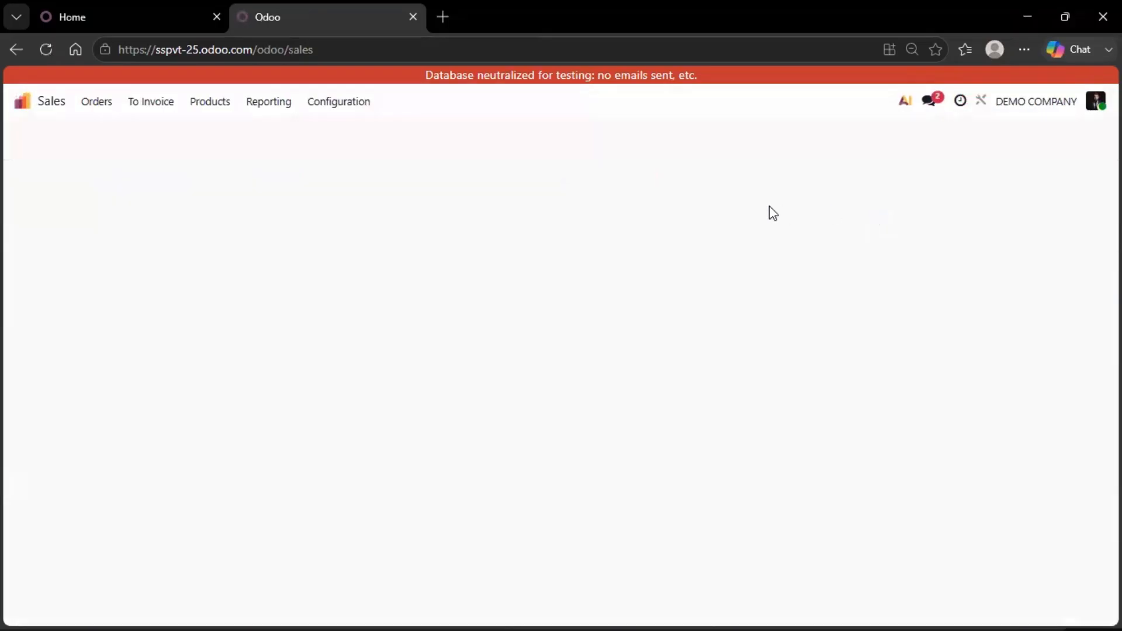
{"action": "left_click", "coordinate": [507, 136]}
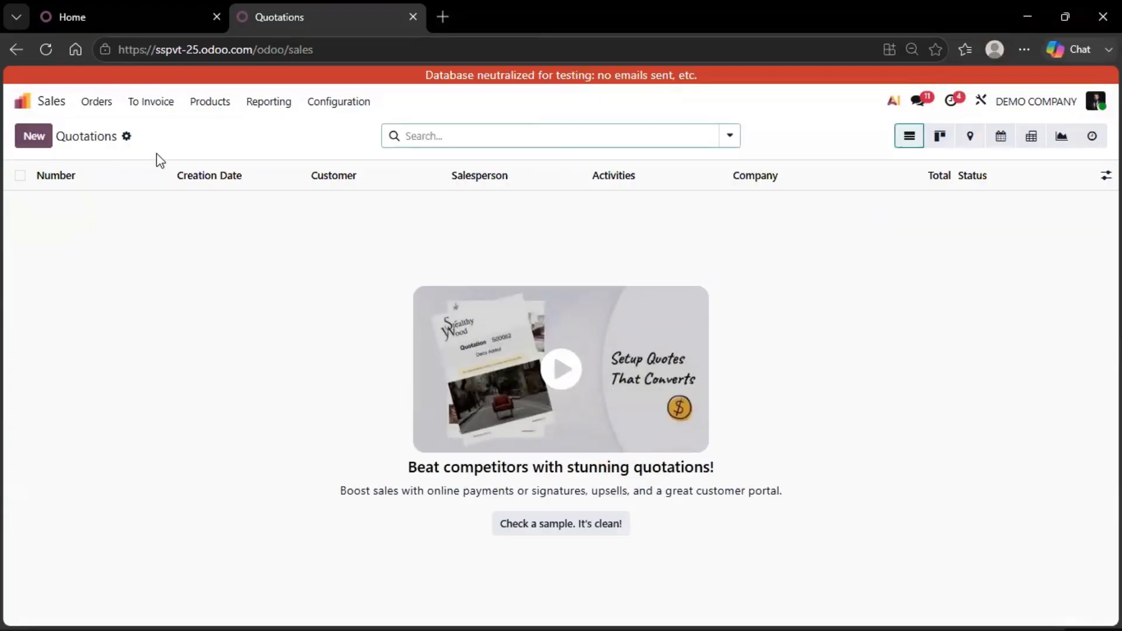
Start a new quotation to check the Company field in its other information, and discard the quotation.
{"action": "left_click", "coordinate": [27, 138]}
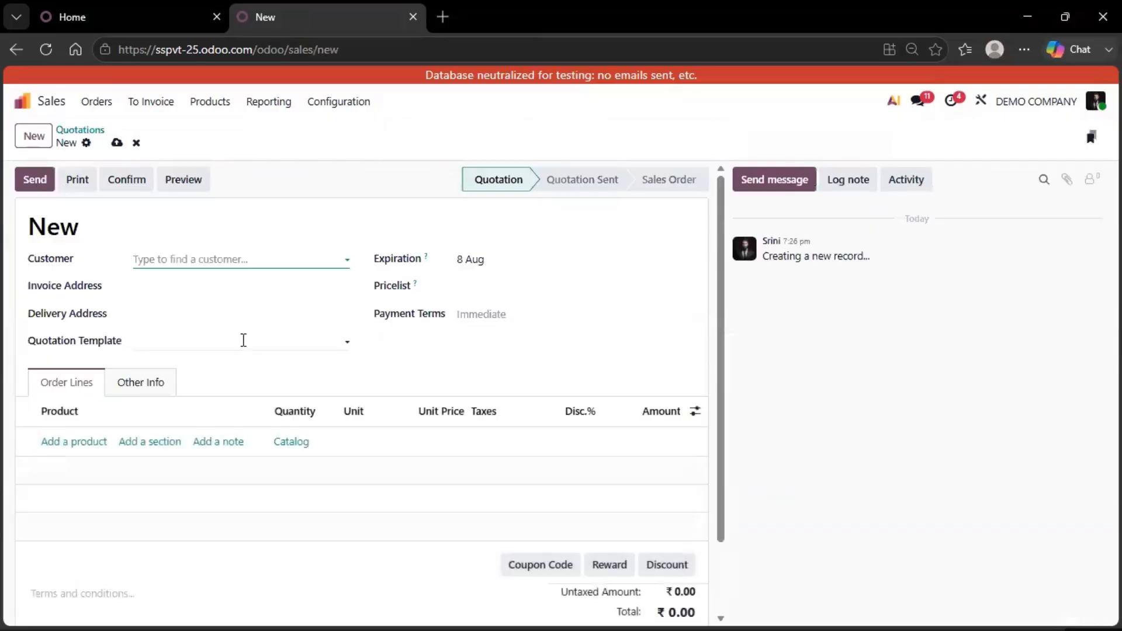
{"action": "left_click", "coordinate": [149, 384]}
{"action": "scroll", "coordinate": [401, 368], "scroll_direction": "down", "scroll_amount": 3}
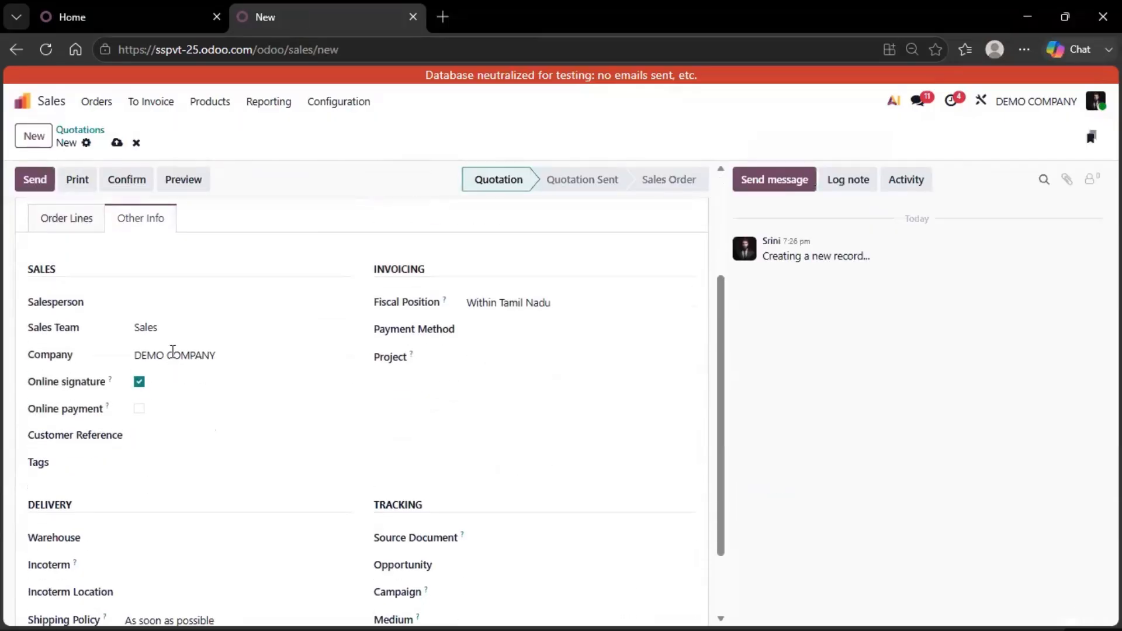
{"action": "left_click", "coordinate": [220, 358]}
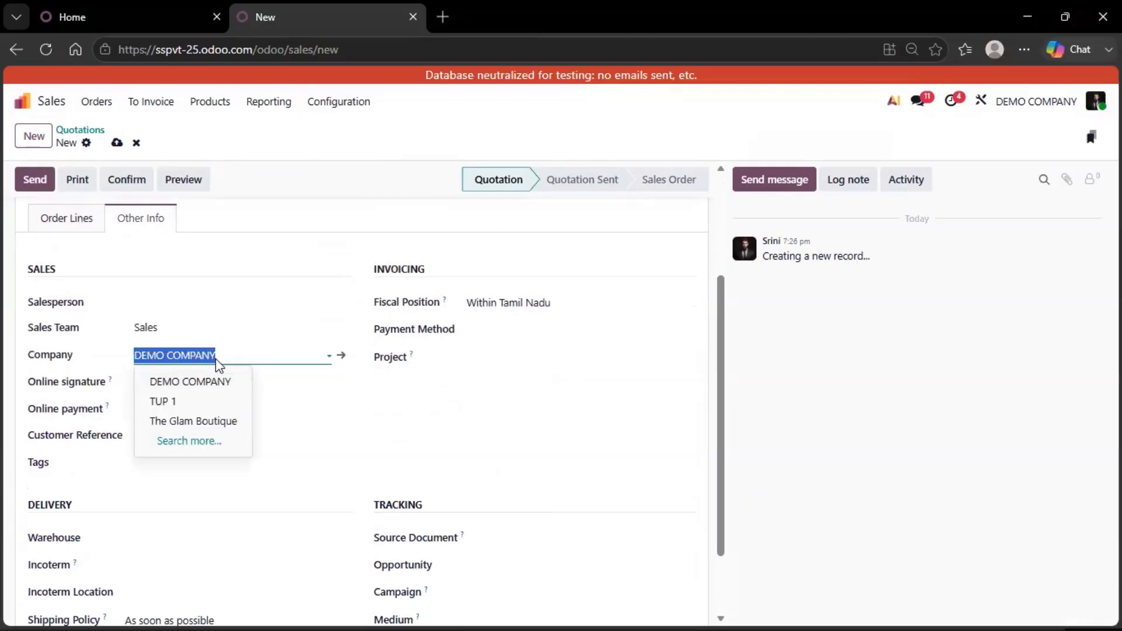
{"action": "left_click", "coordinate": [136, 142]}
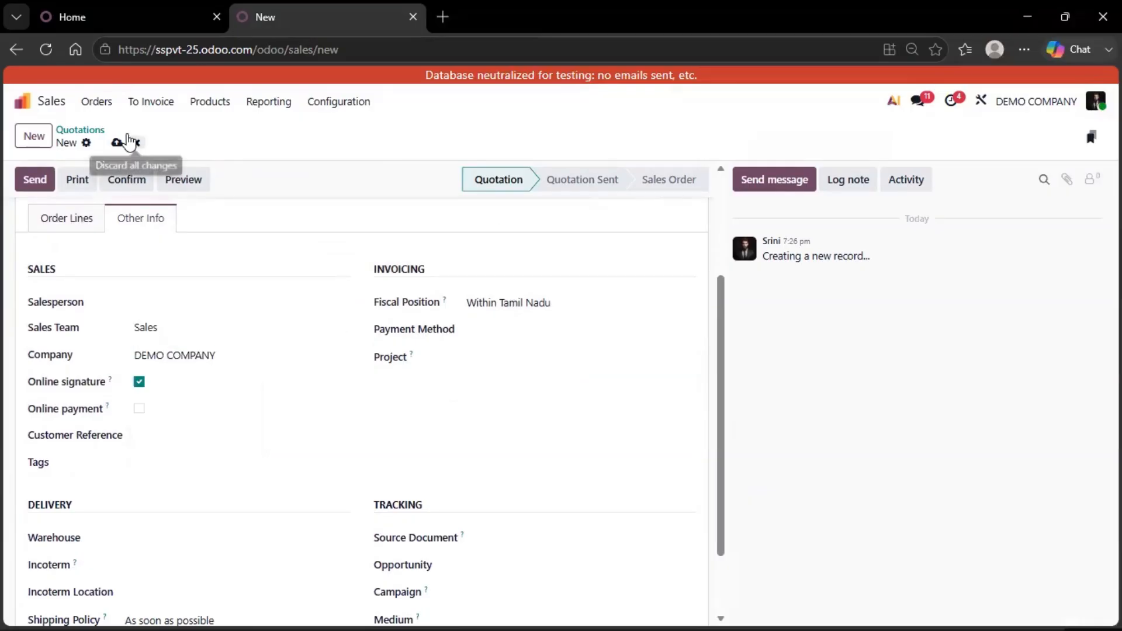
From the apps dashboard, activate The Glam Boutique with its TUP 1 branch alongside DEMO COMPANY.
{"action": "left_click", "coordinate": [49, 108]}
{"action": "left_click", "coordinate": [1027, 104]}
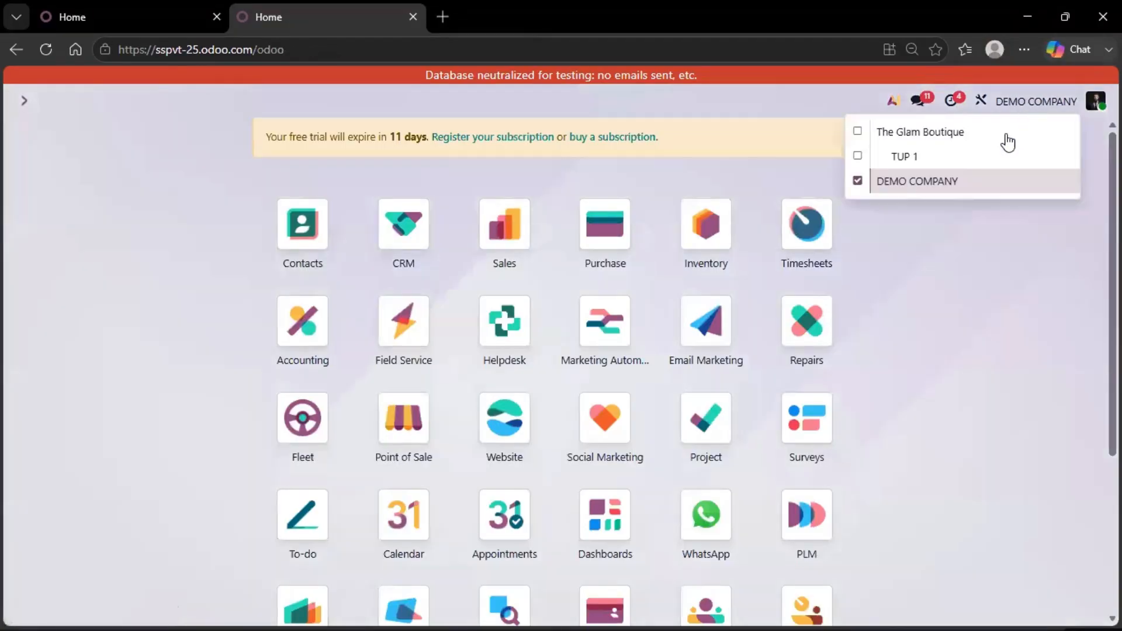
{"action": "left_click", "coordinate": [858, 132]}
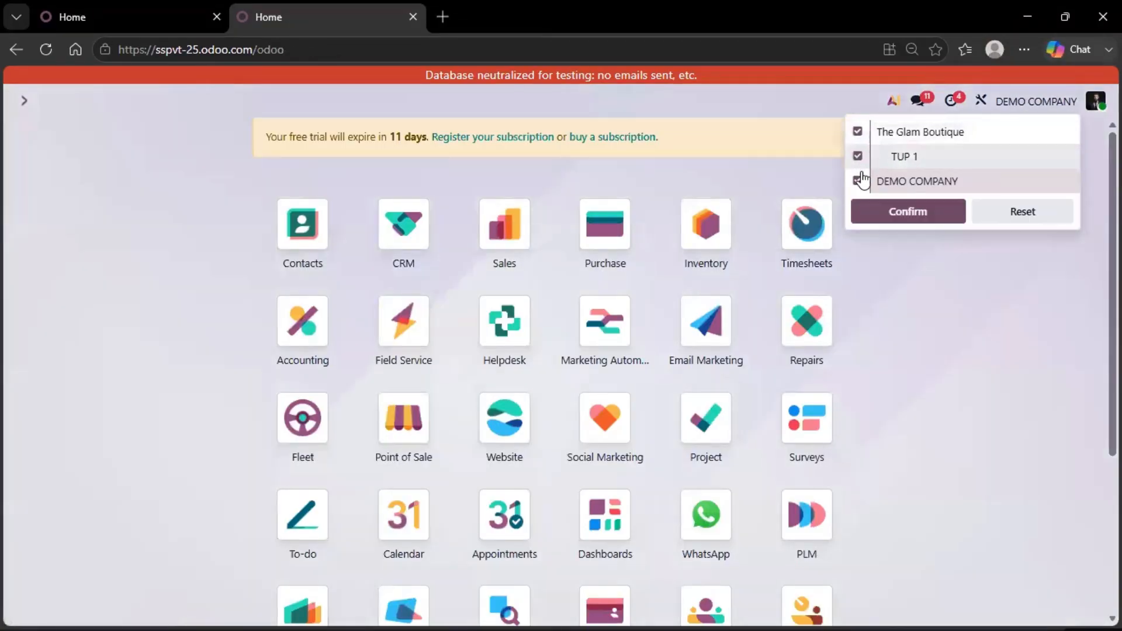
{"action": "left_click", "coordinate": [888, 211]}
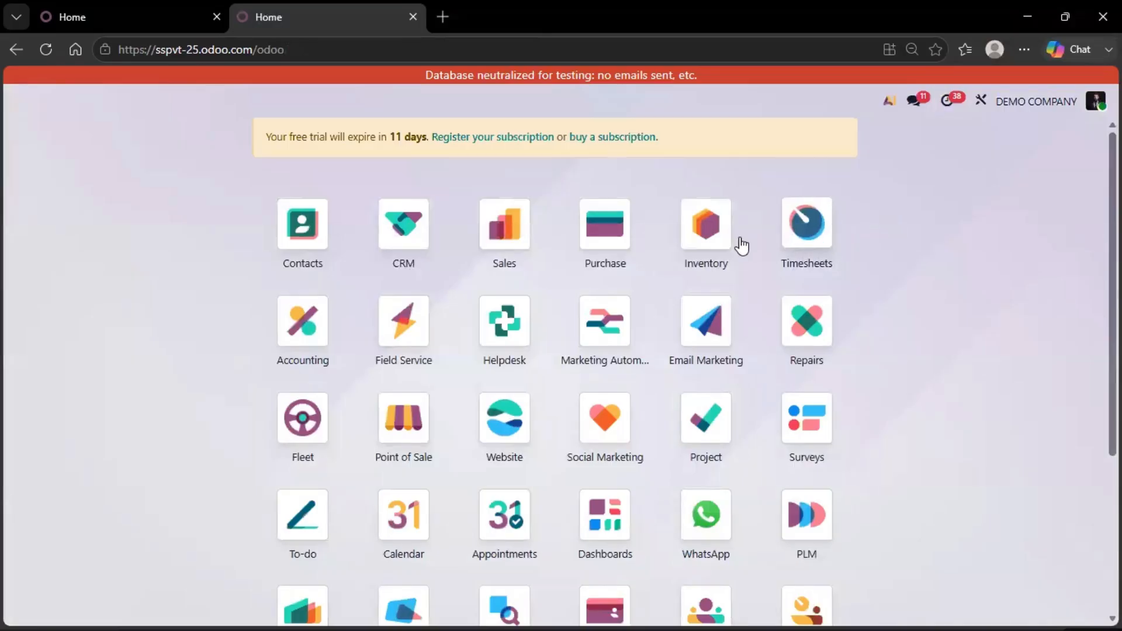
Open the Inventory app's product list for the active companies.
{"action": "left_click", "coordinate": [709, 240]}
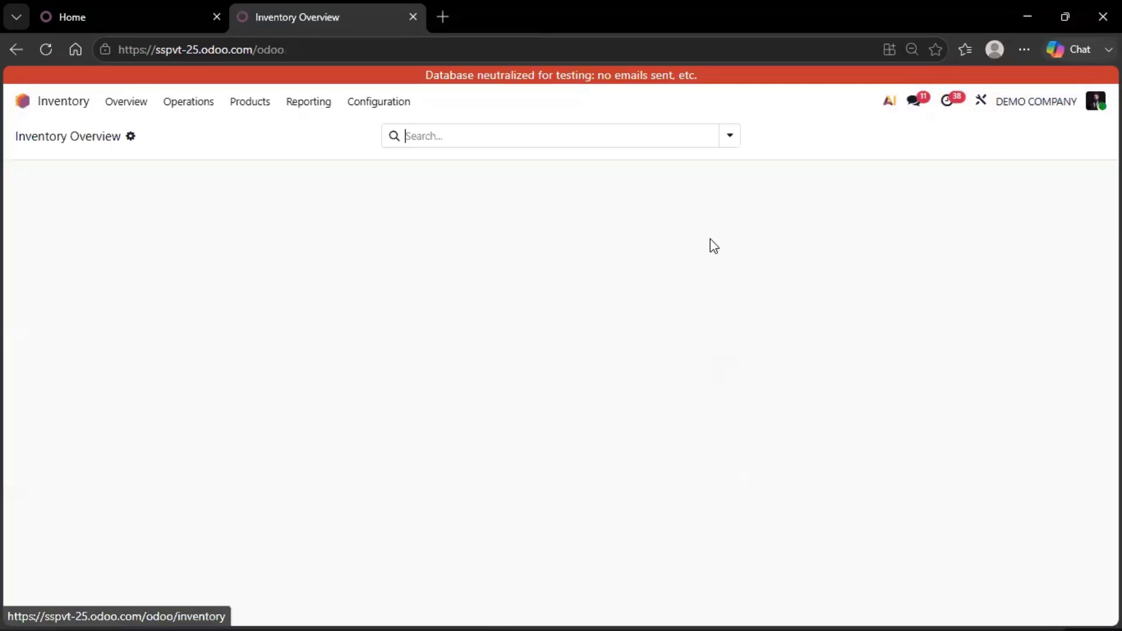
{"action": "left_click", "coordinate": [248, 107]}
{"action": "left_click", "coordinate": [255, 135]}
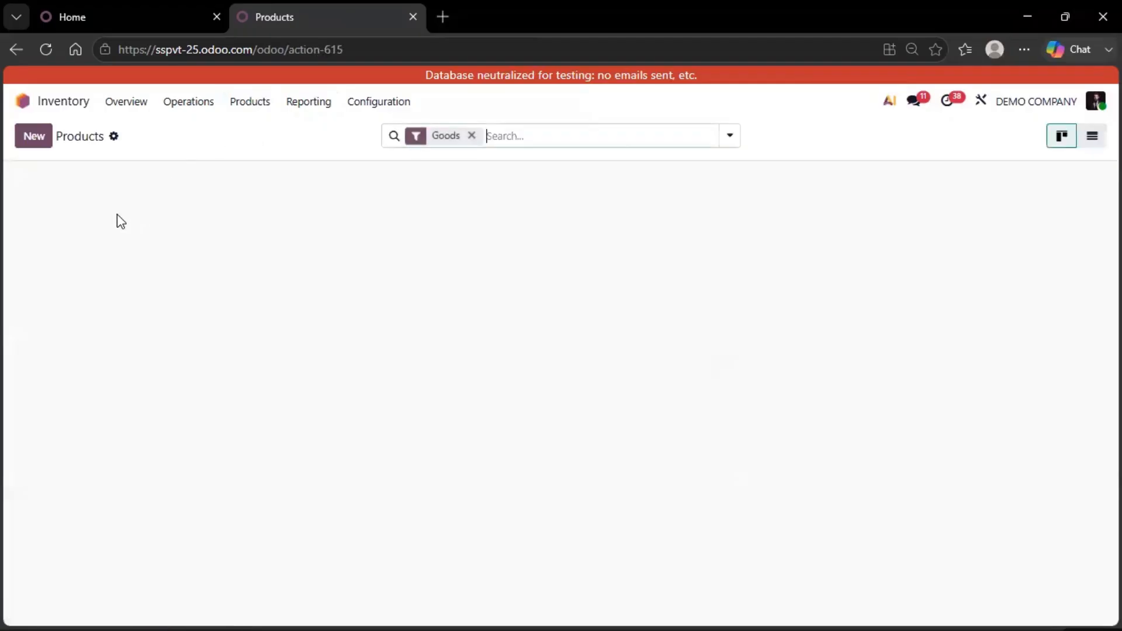
Open the stock report and view it by warehouse, for SS Private Ltd and for The Glam Boutique - warehouse # 2.
{"action": "left_click", "coordinate": [306, 106]}
{"action": "left_click", "coordinate": [314, 125]}
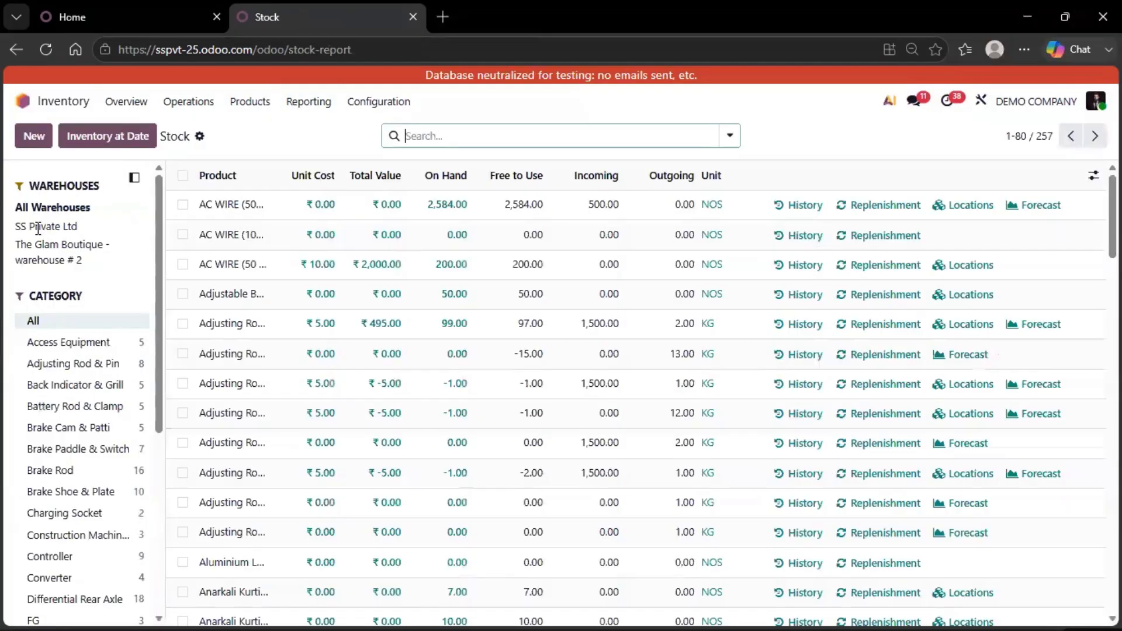
{"action": "left_click", "coordinate": [37, 227]}
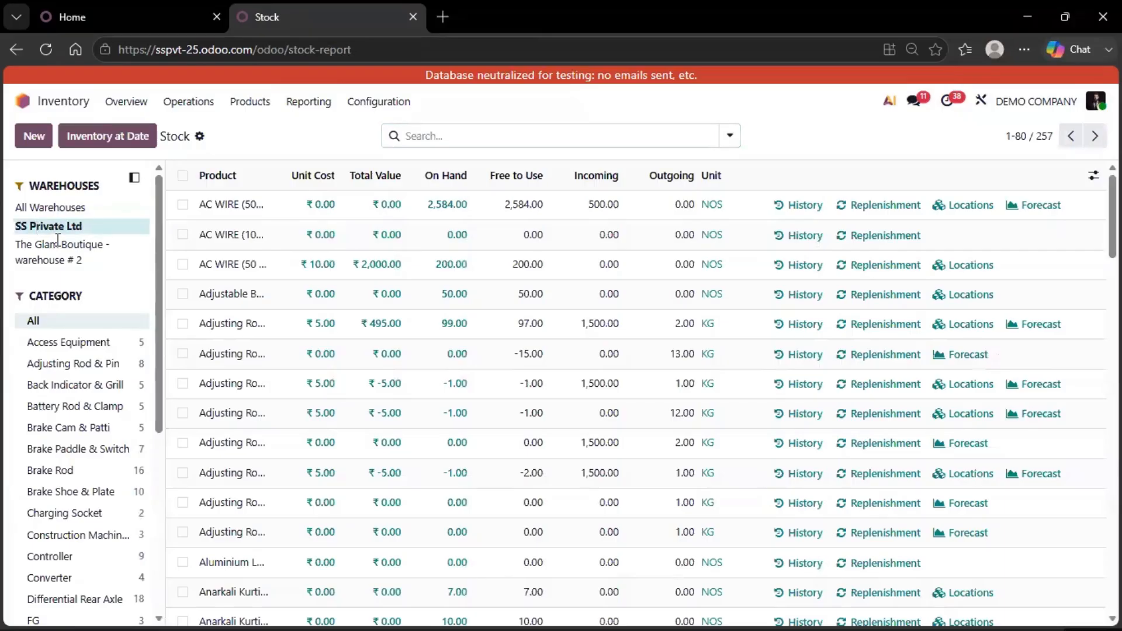
{"action": "left_click", "coordinate": [59, 243]}
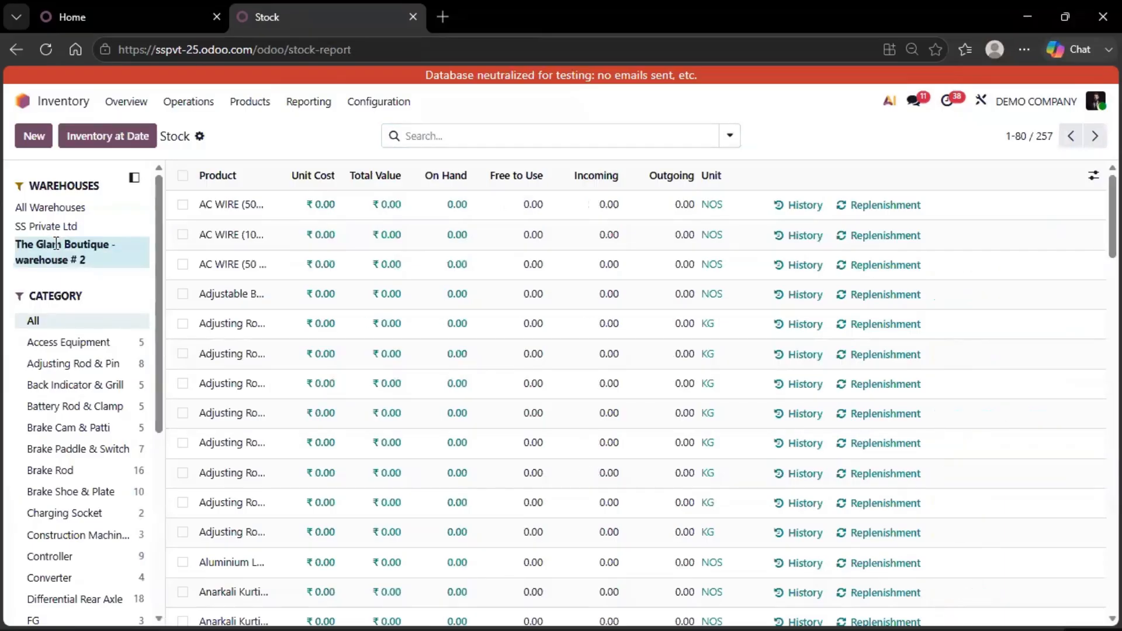